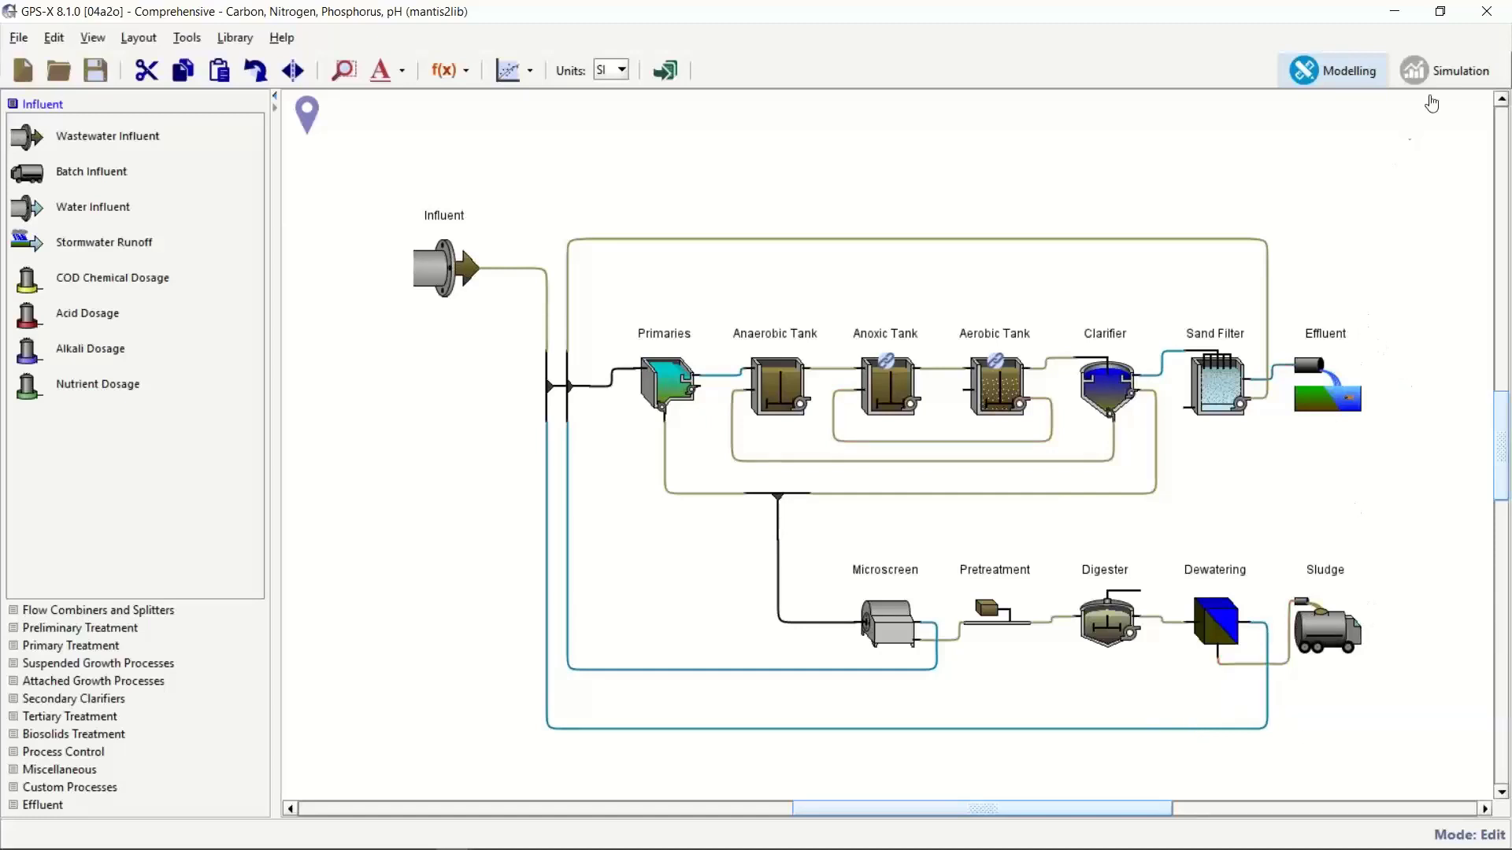
Switch to simulation mode, run the steady-state simulation, and enlarge the Aerobic Tank's simulation results table
left_click(1437, 76)
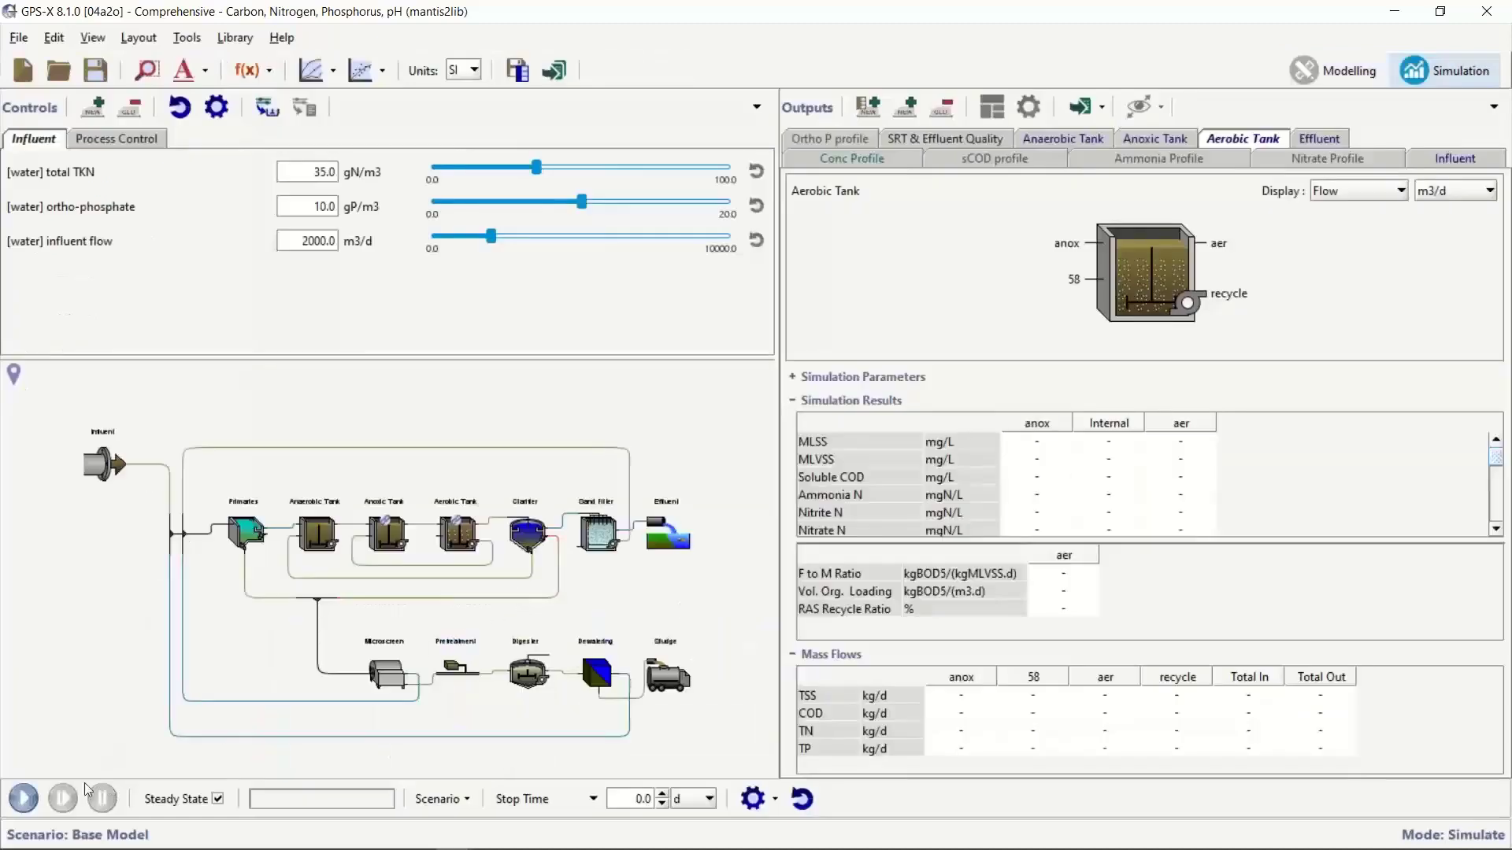
left_click(29, 805)
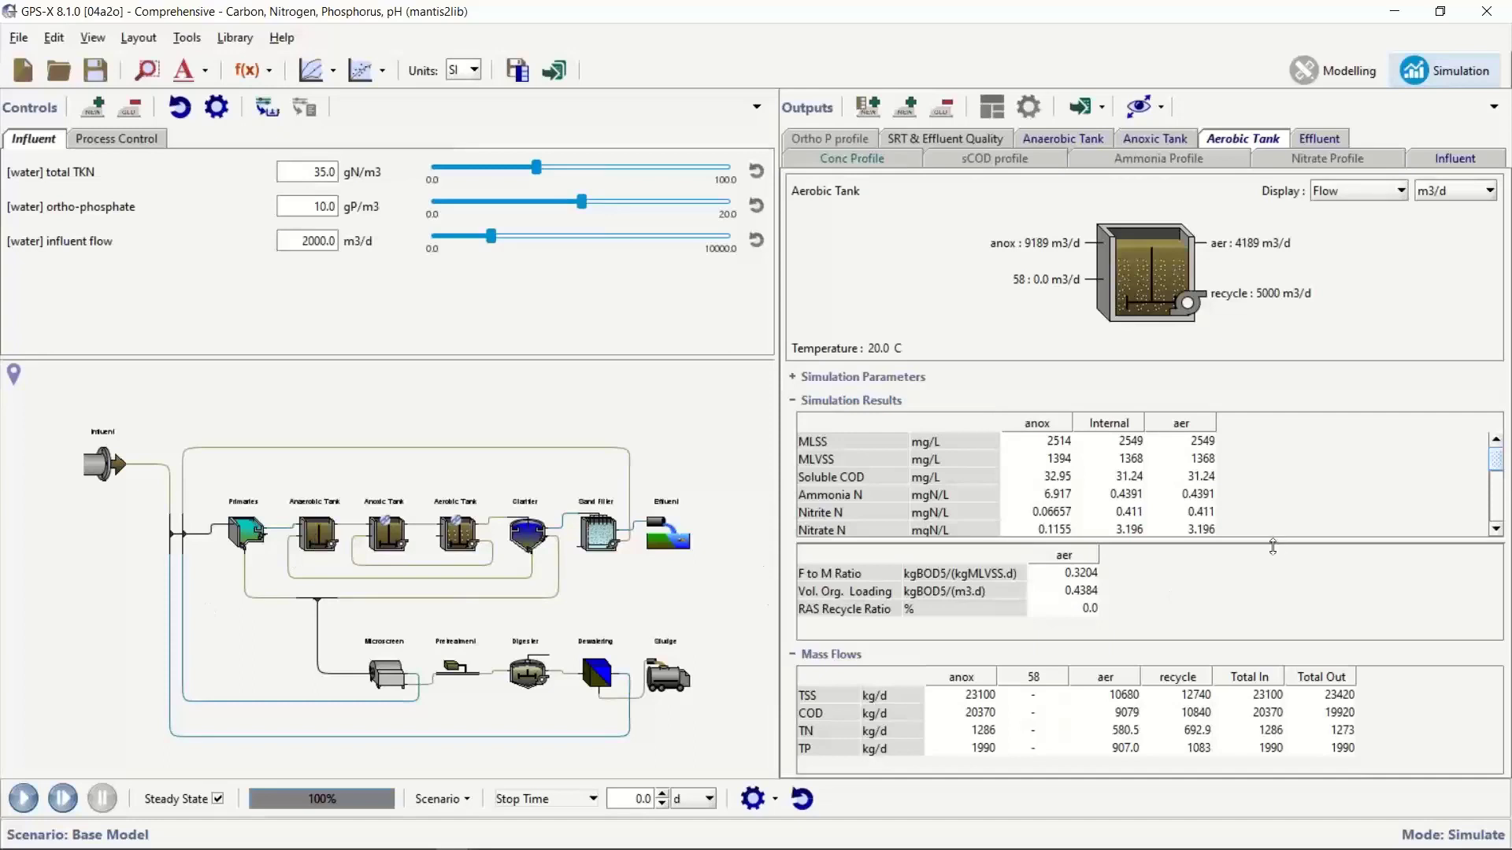
left_click_drag(1272, 546, 1272, 596)
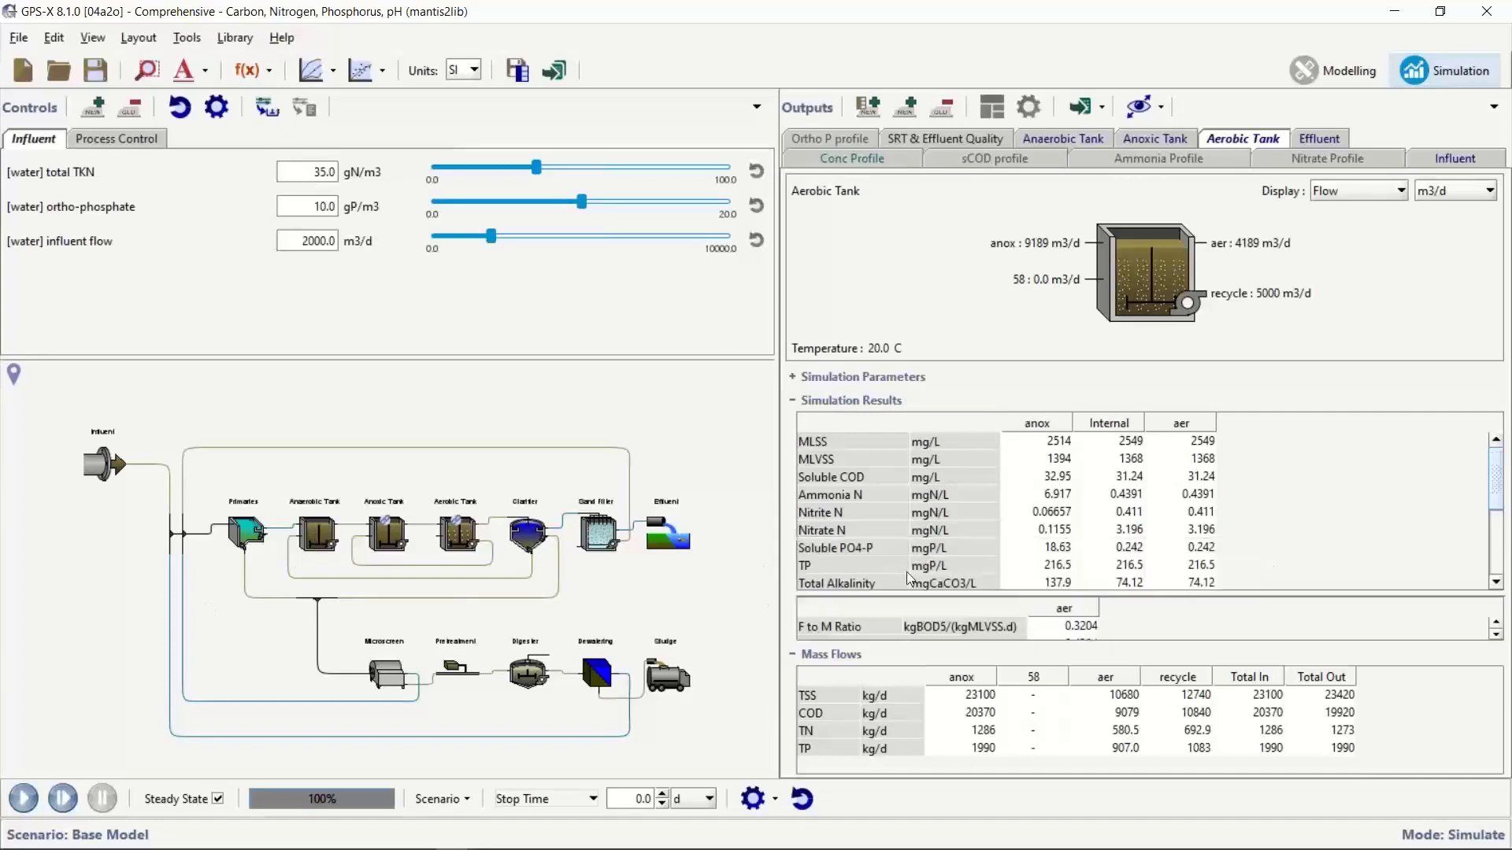
Show the Anaerobic Tank's outputs with a taller results table and set its stream display to Soluble PO4-P
left_click(307, 543)
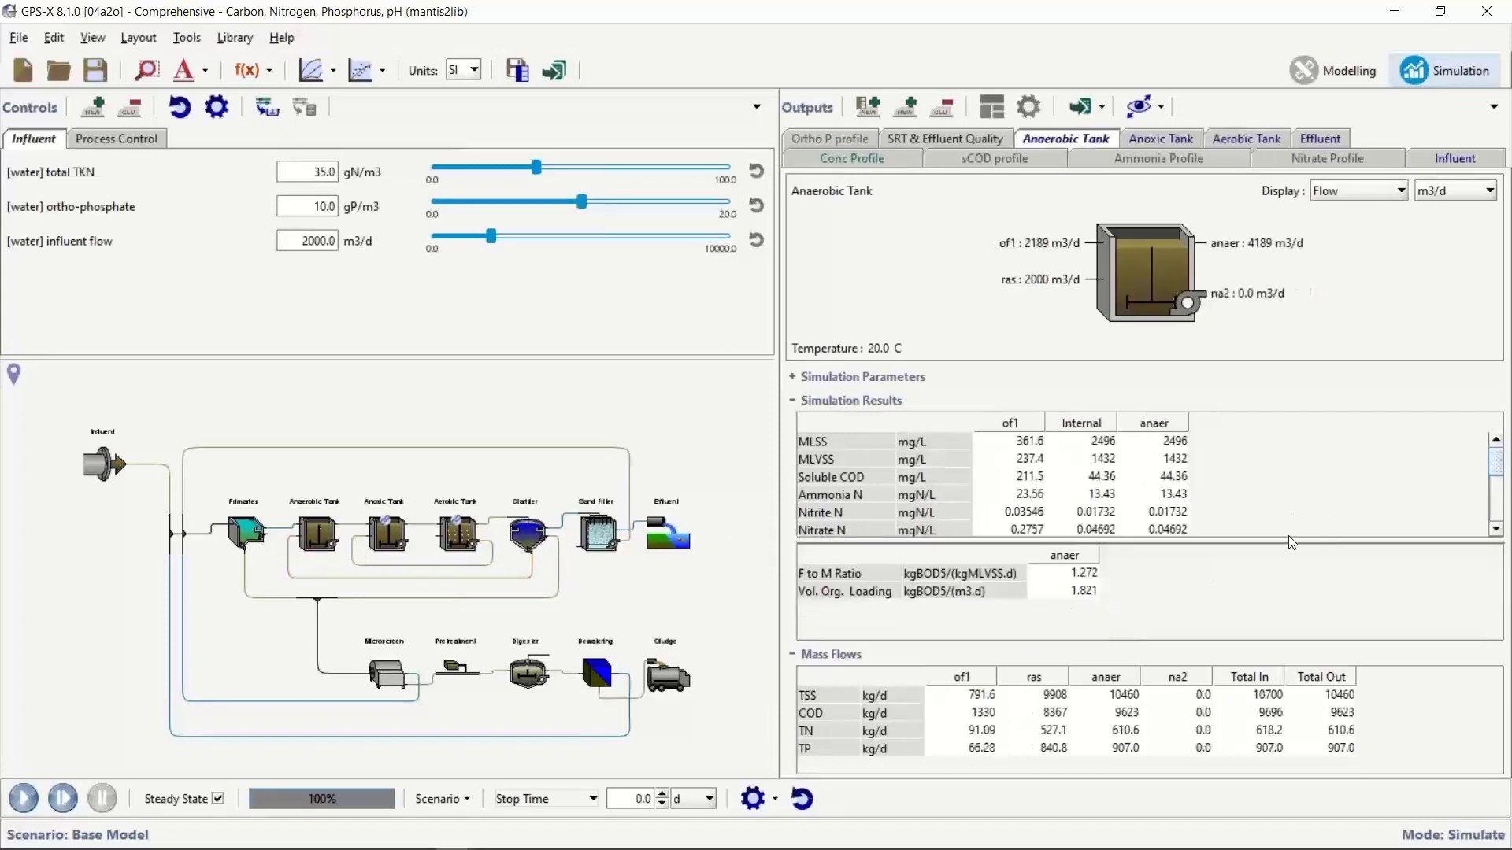
left_click_drag(1290, 540, 1290, 597)
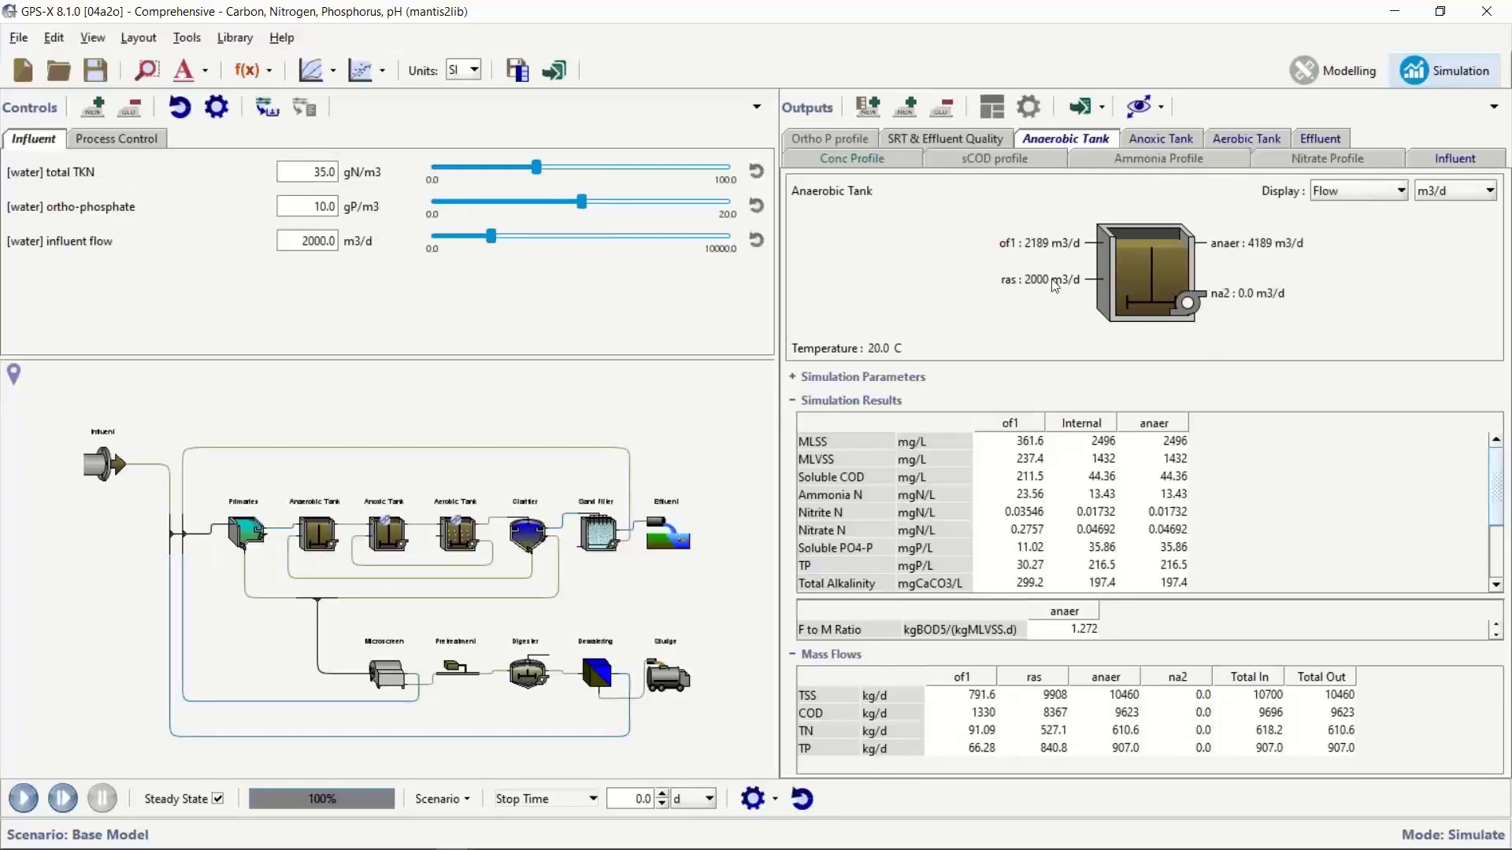
left_click(1345, 195)
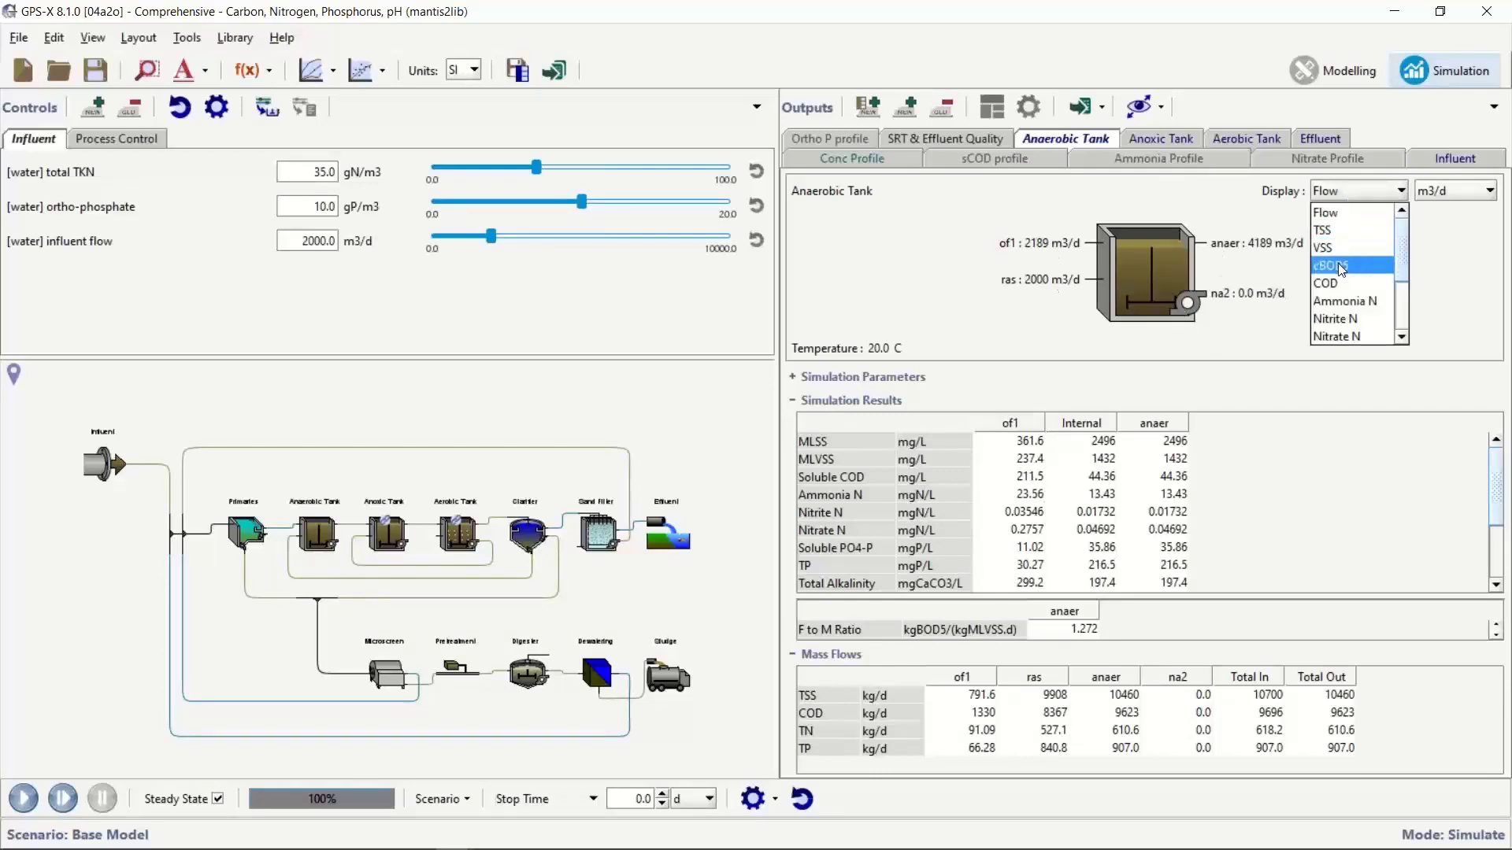
scroll(1354, 270, "down", 2)
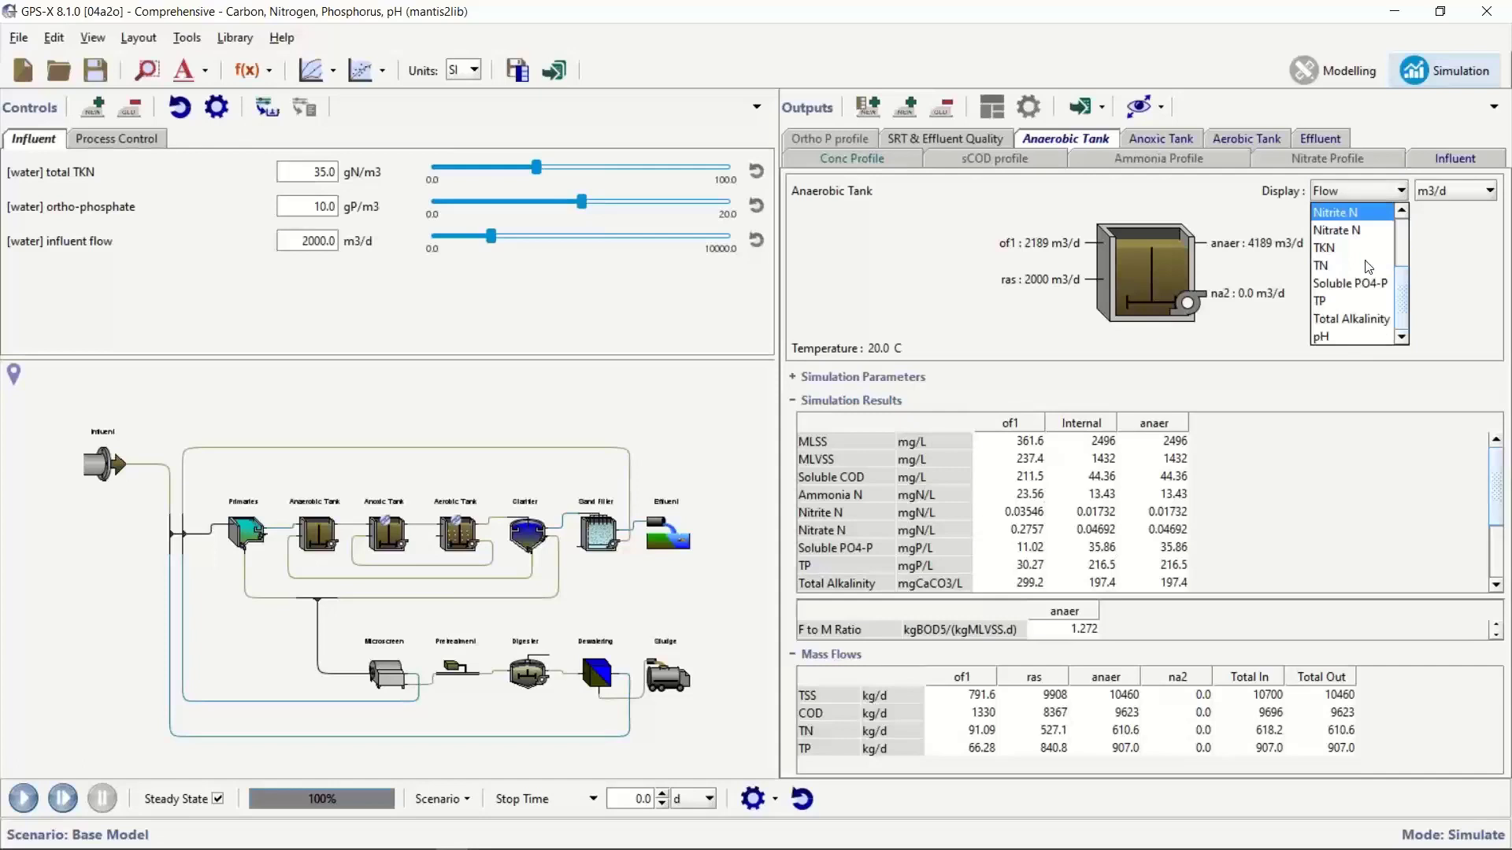
left_click(1363, 285)
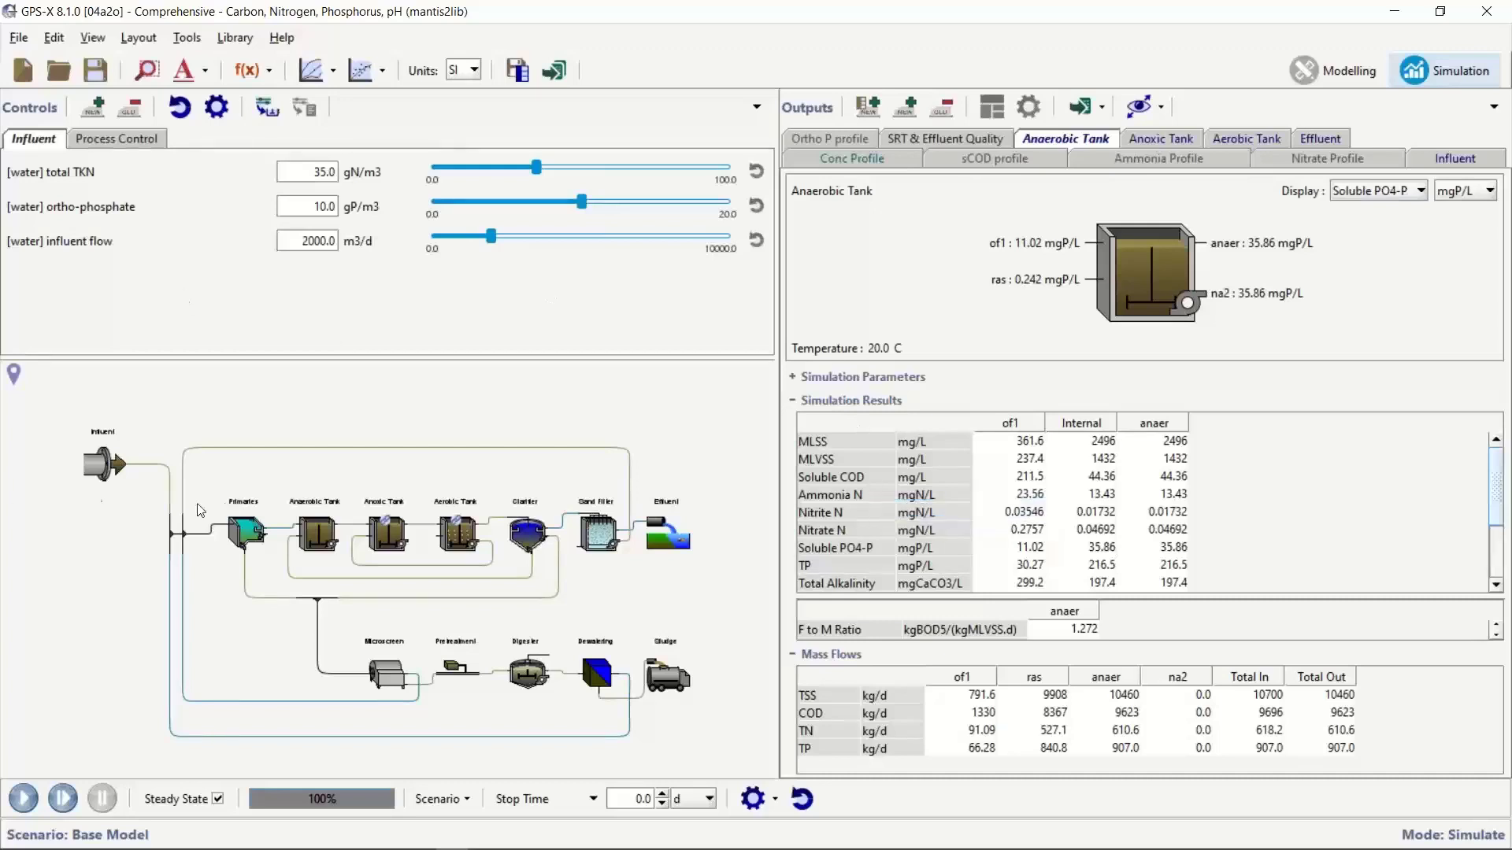
Show the Anoxic Tank's outputs and set its stream display to Soluble PO4-P
left_click(387, 535)
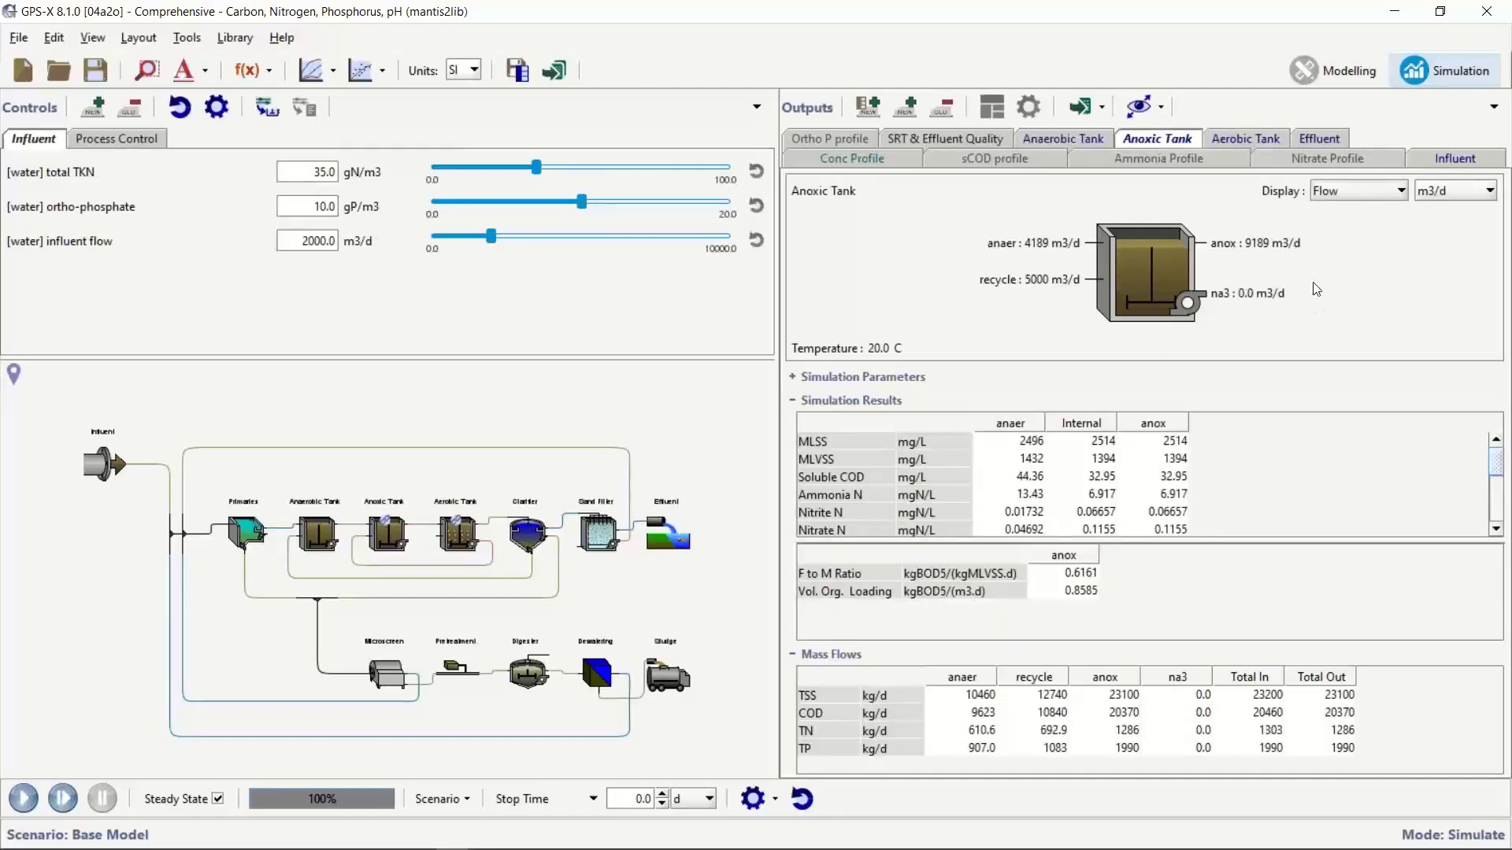
left_click(1346, 195)
scroll(1359, 277, "down", 3)
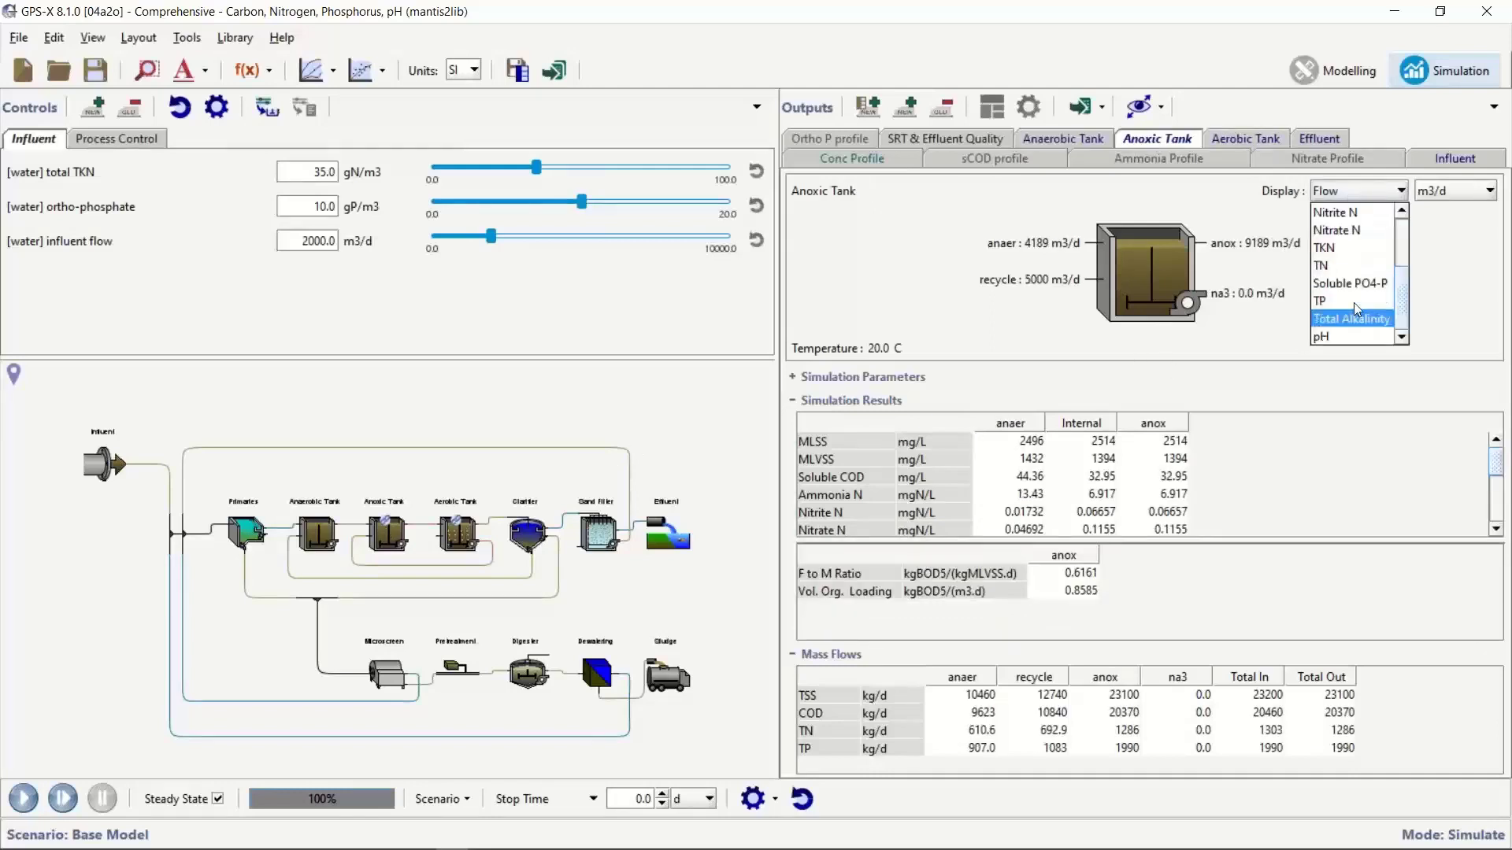
left_click(1353, 303)
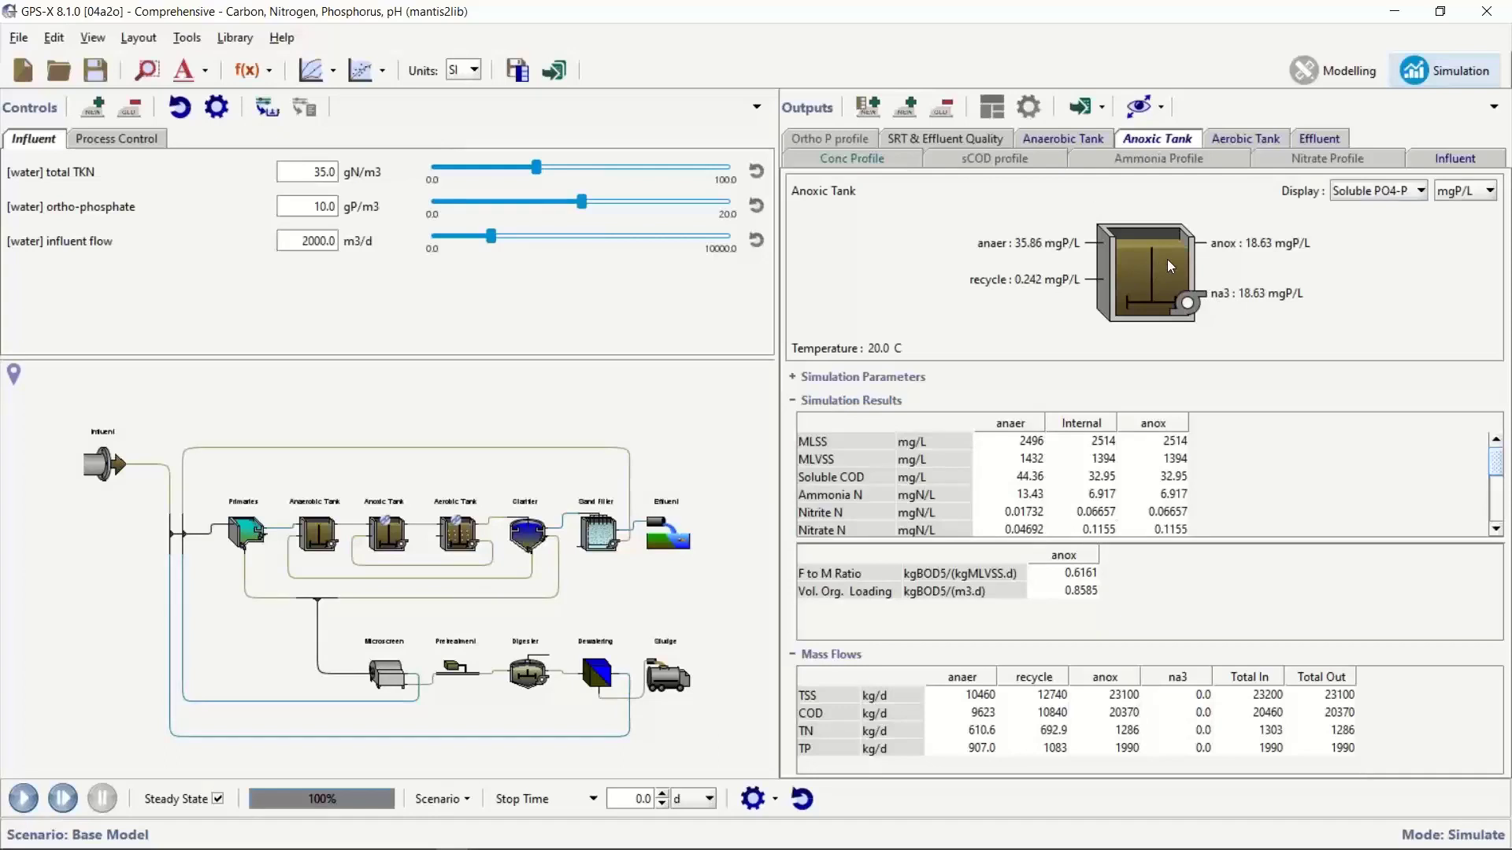
Show the Aerobic Tank's outputs and set its stream display to Soluble PO4-P
left_click(466, 536)
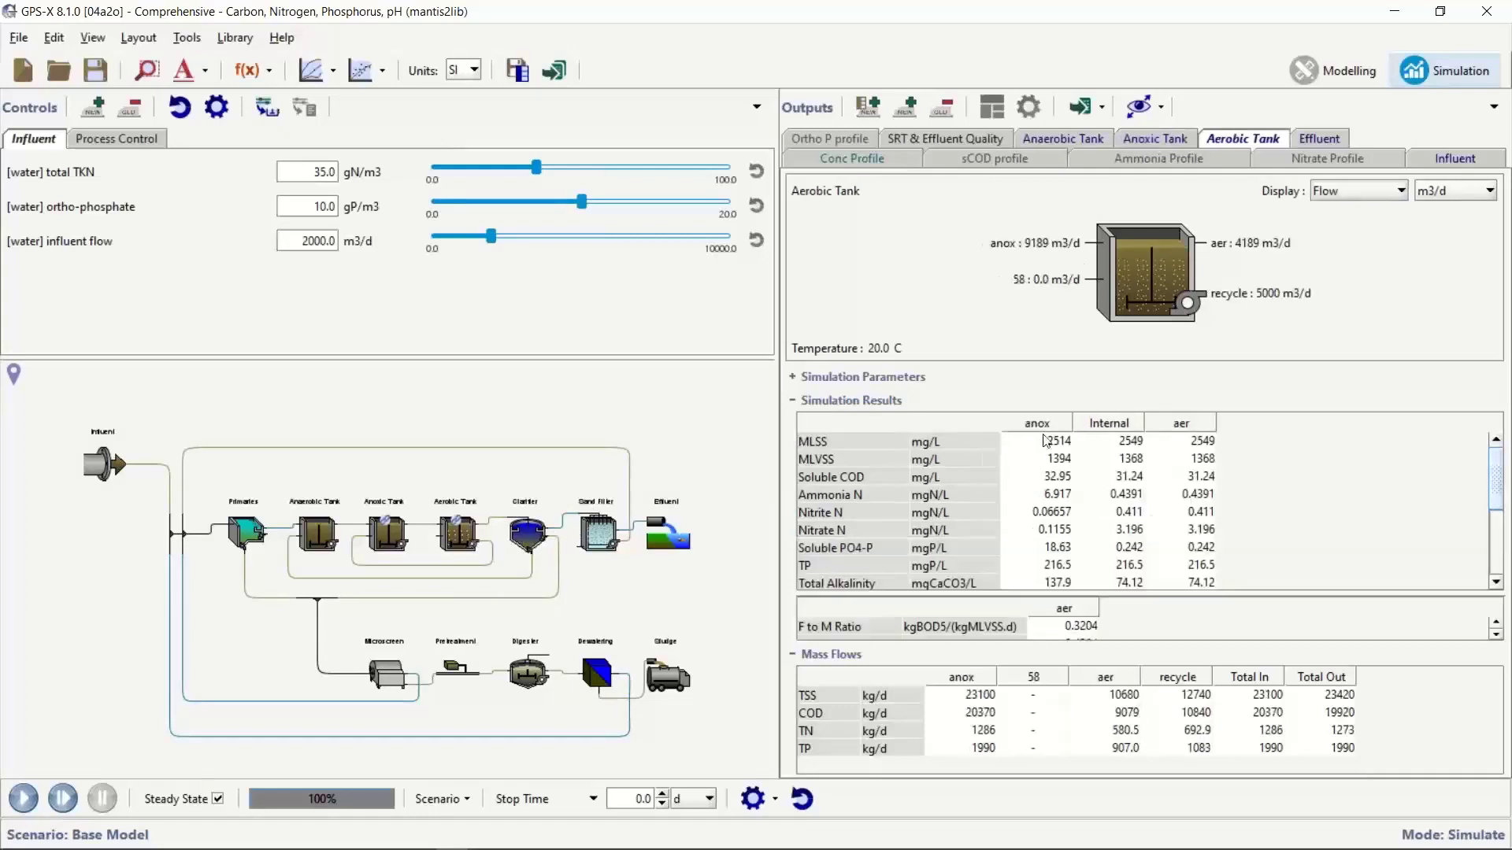
left_click(1368, 191)
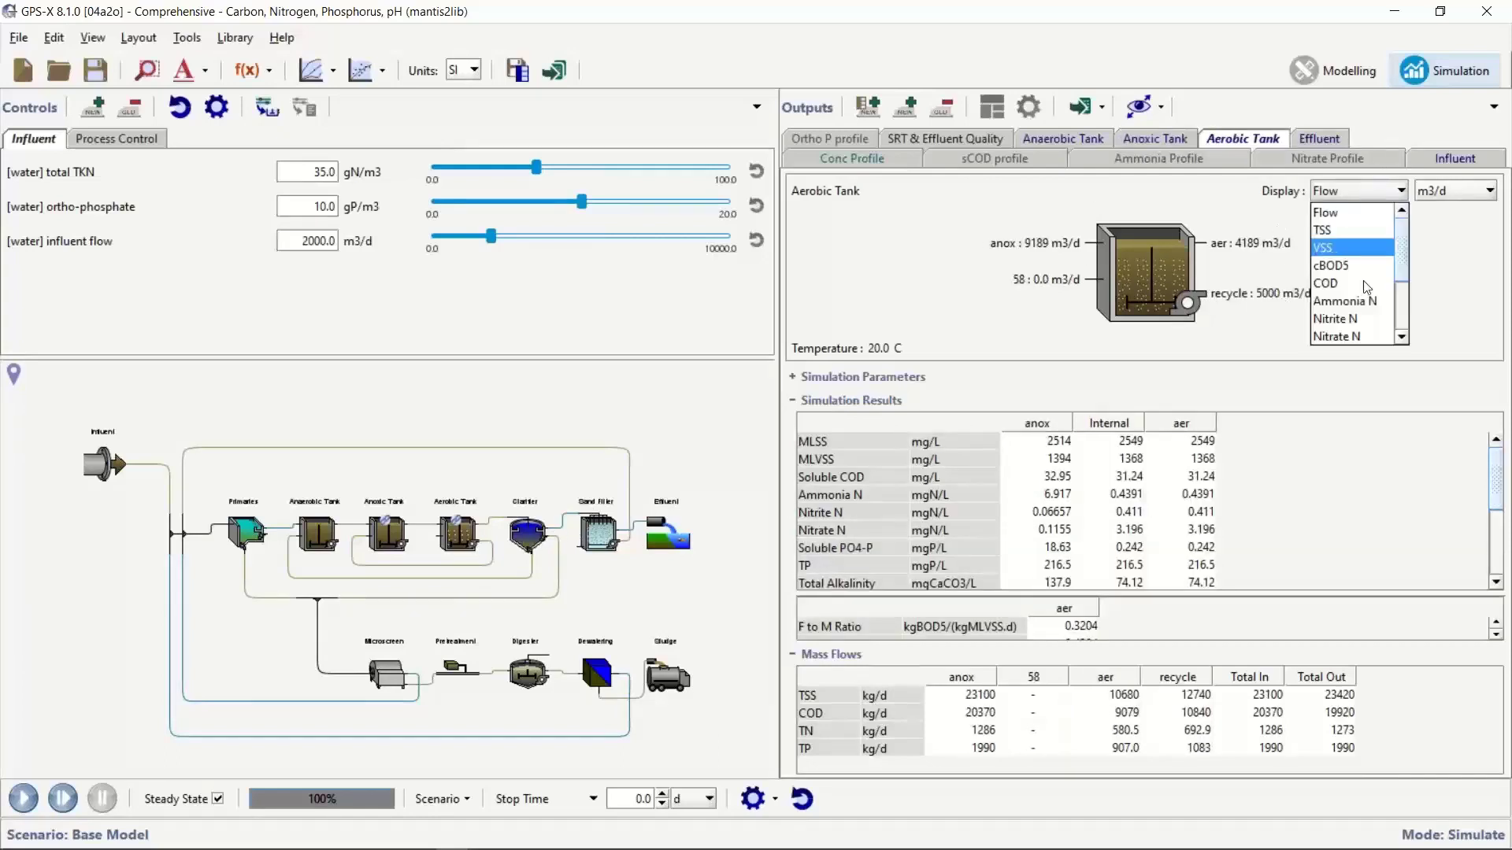
scroll(1352, 268, "down", 2)
left_click(1350, 282)
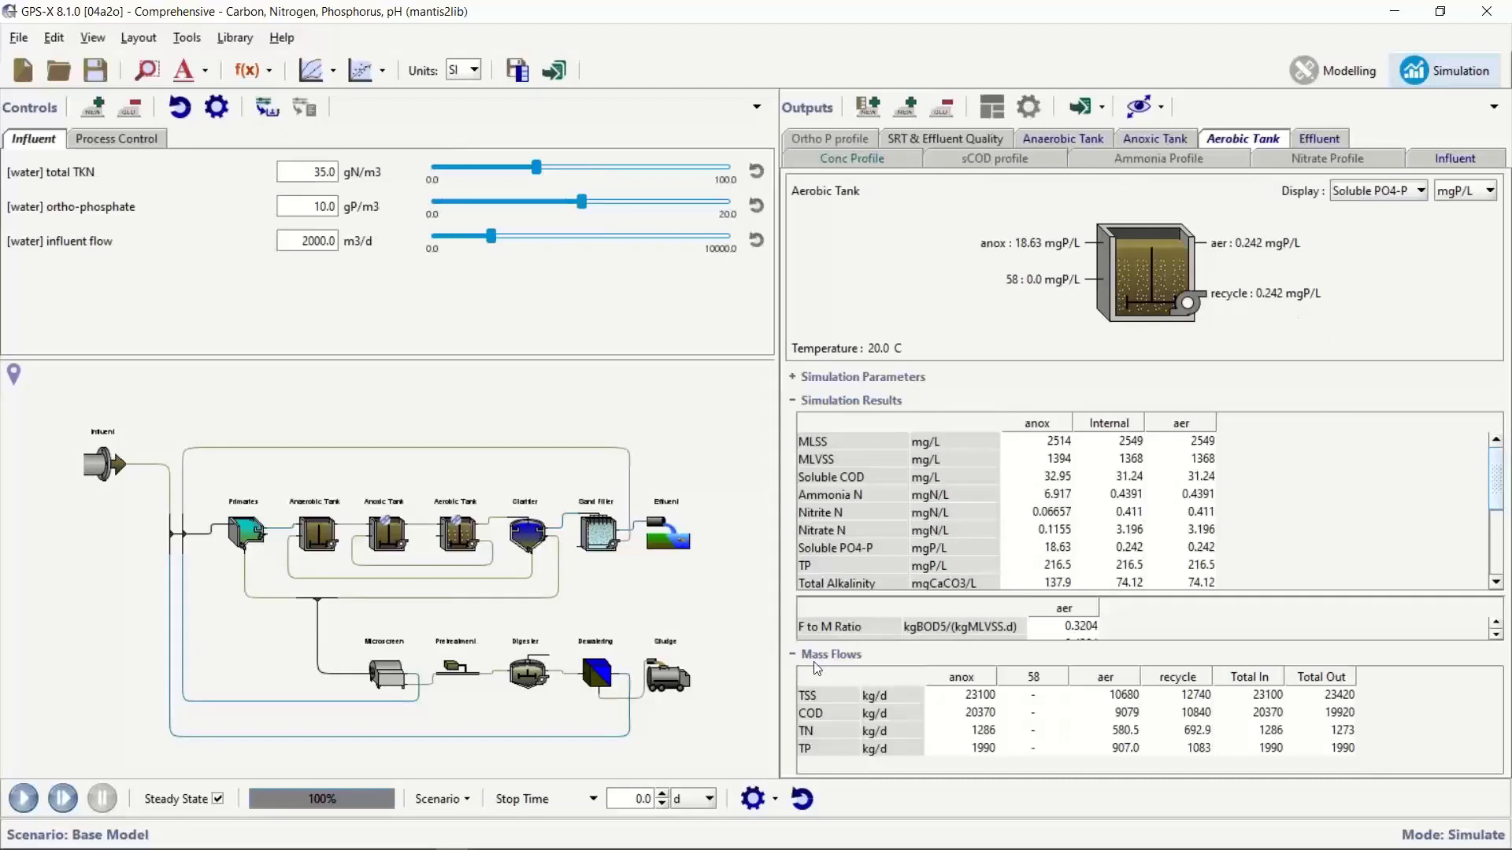
Examine the Anaerobic Tank's MANTIS2 process rates, especially PHA storage by PAO and XPP storage, and close the list
right_click(313, 538)
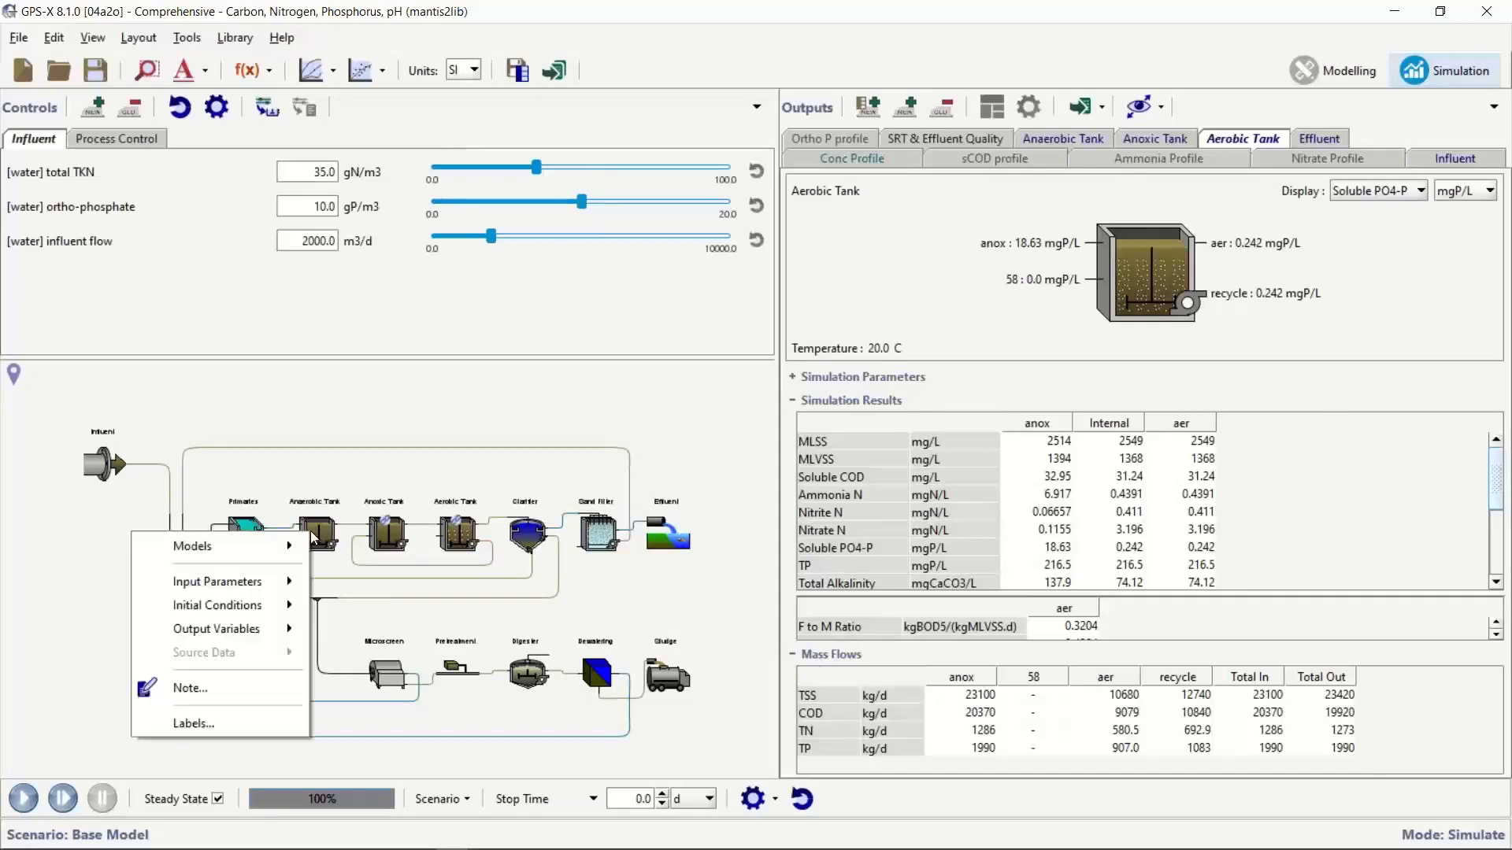
mouse_move(295, 630)
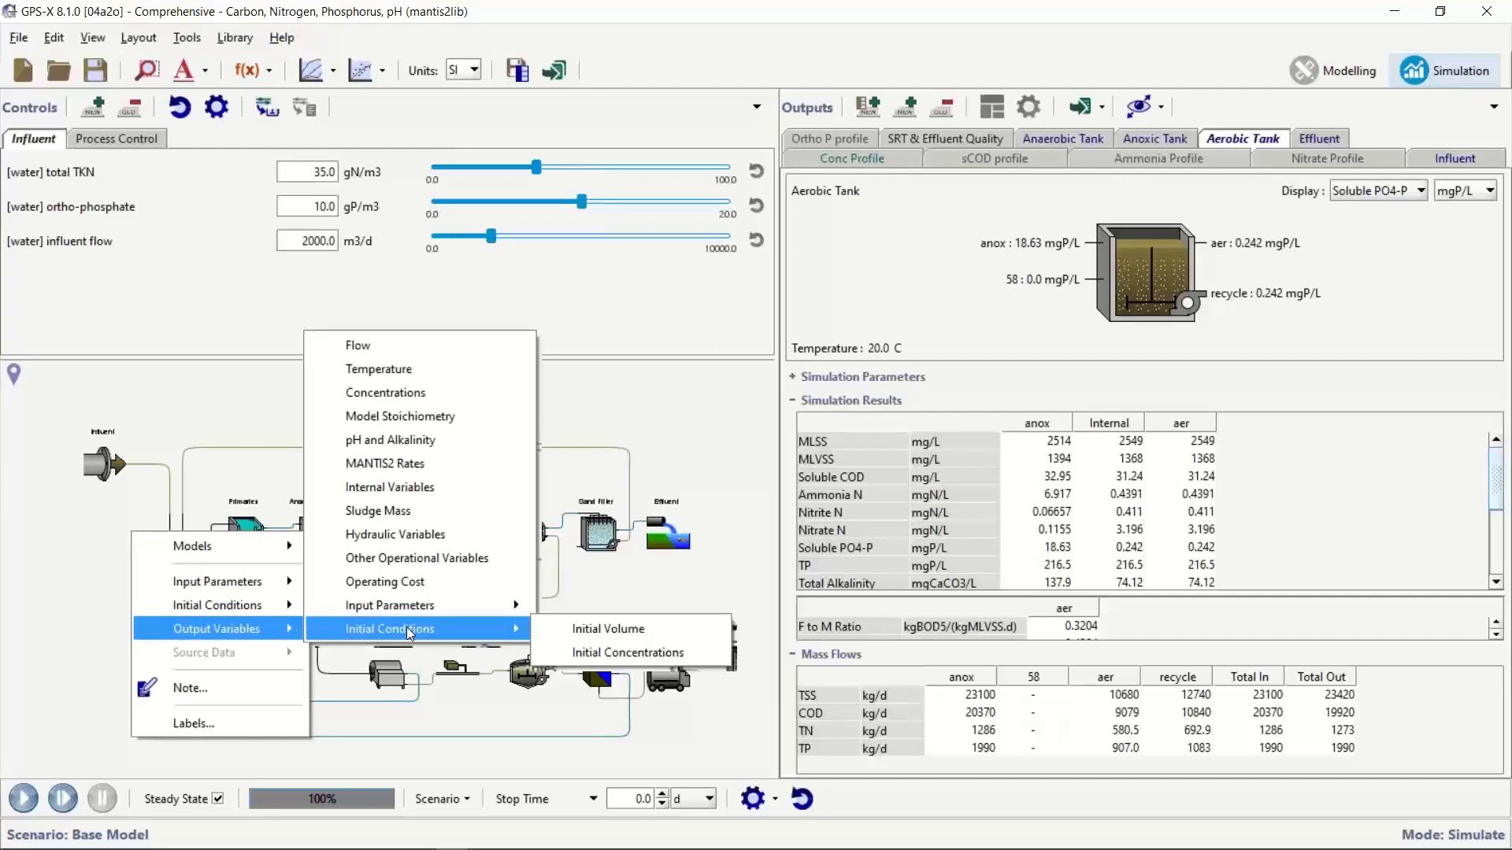
left_click(374, 463)
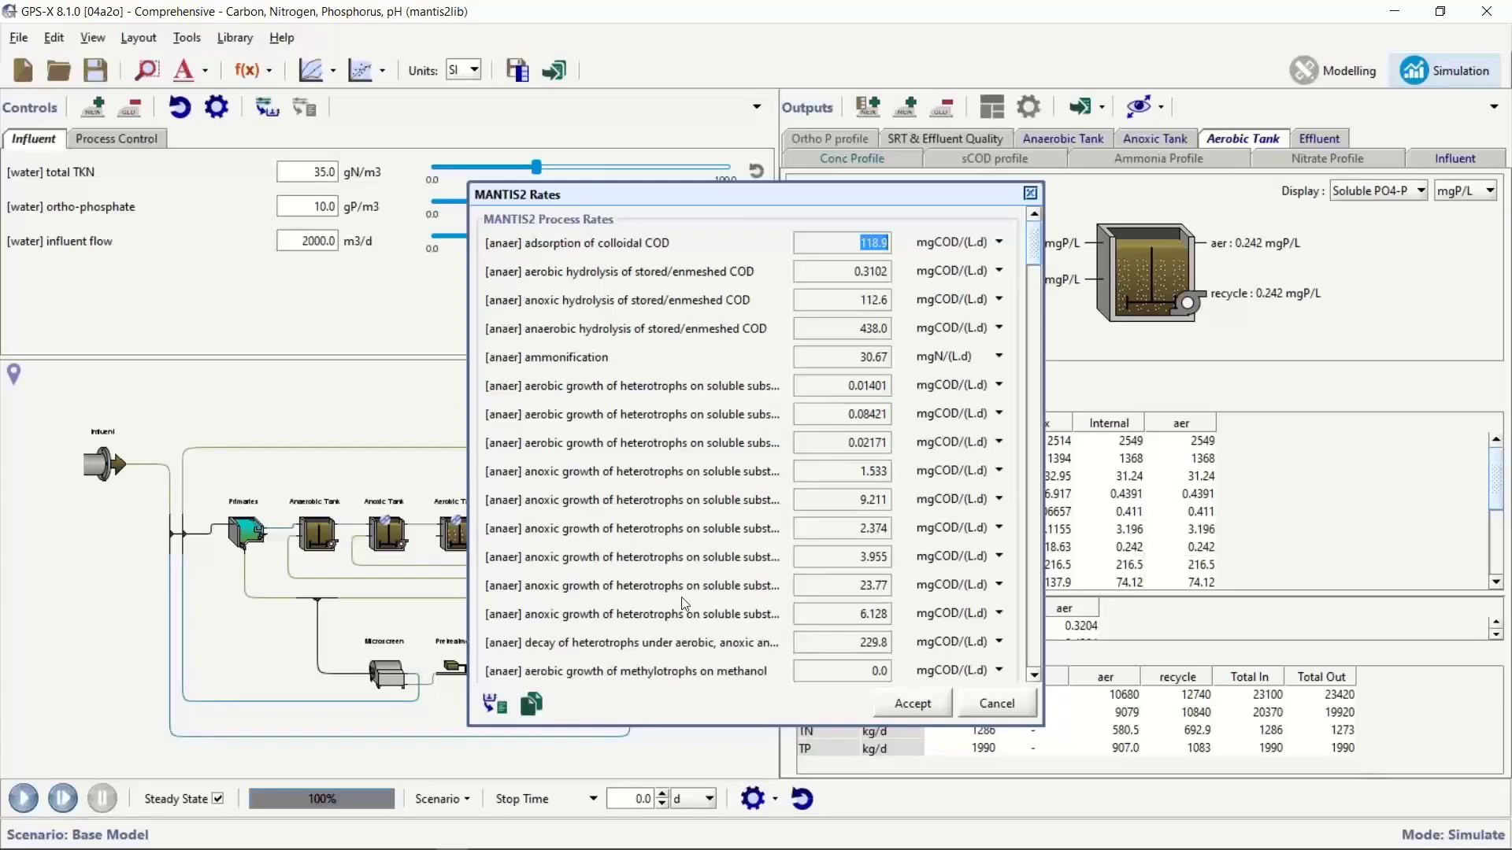
scroll(683, 603, "down", 2)
scroll(676, 567, "down", 2)
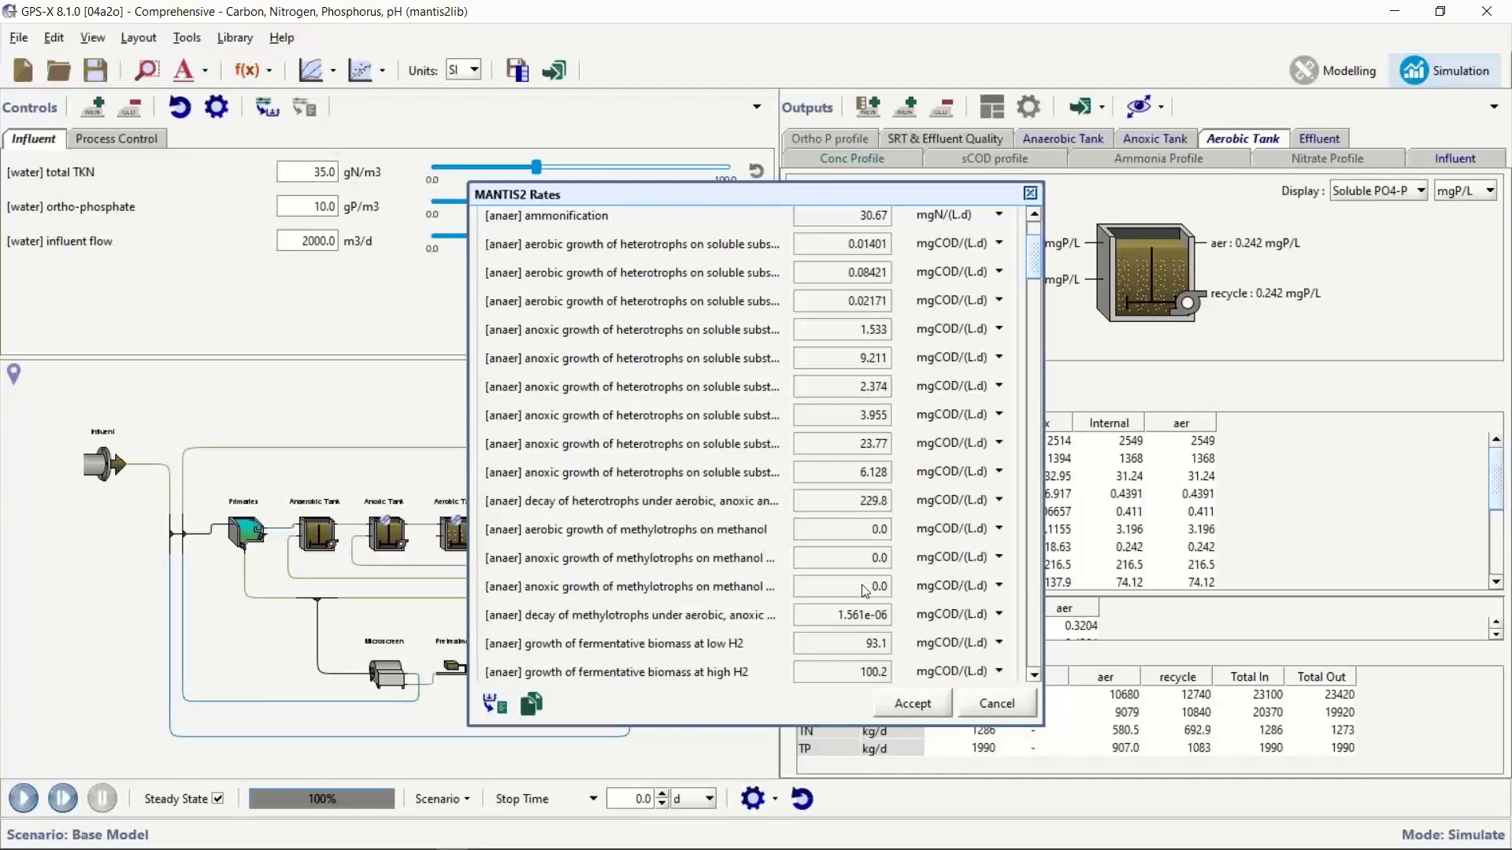
scroll(865, 591, "down", 3)
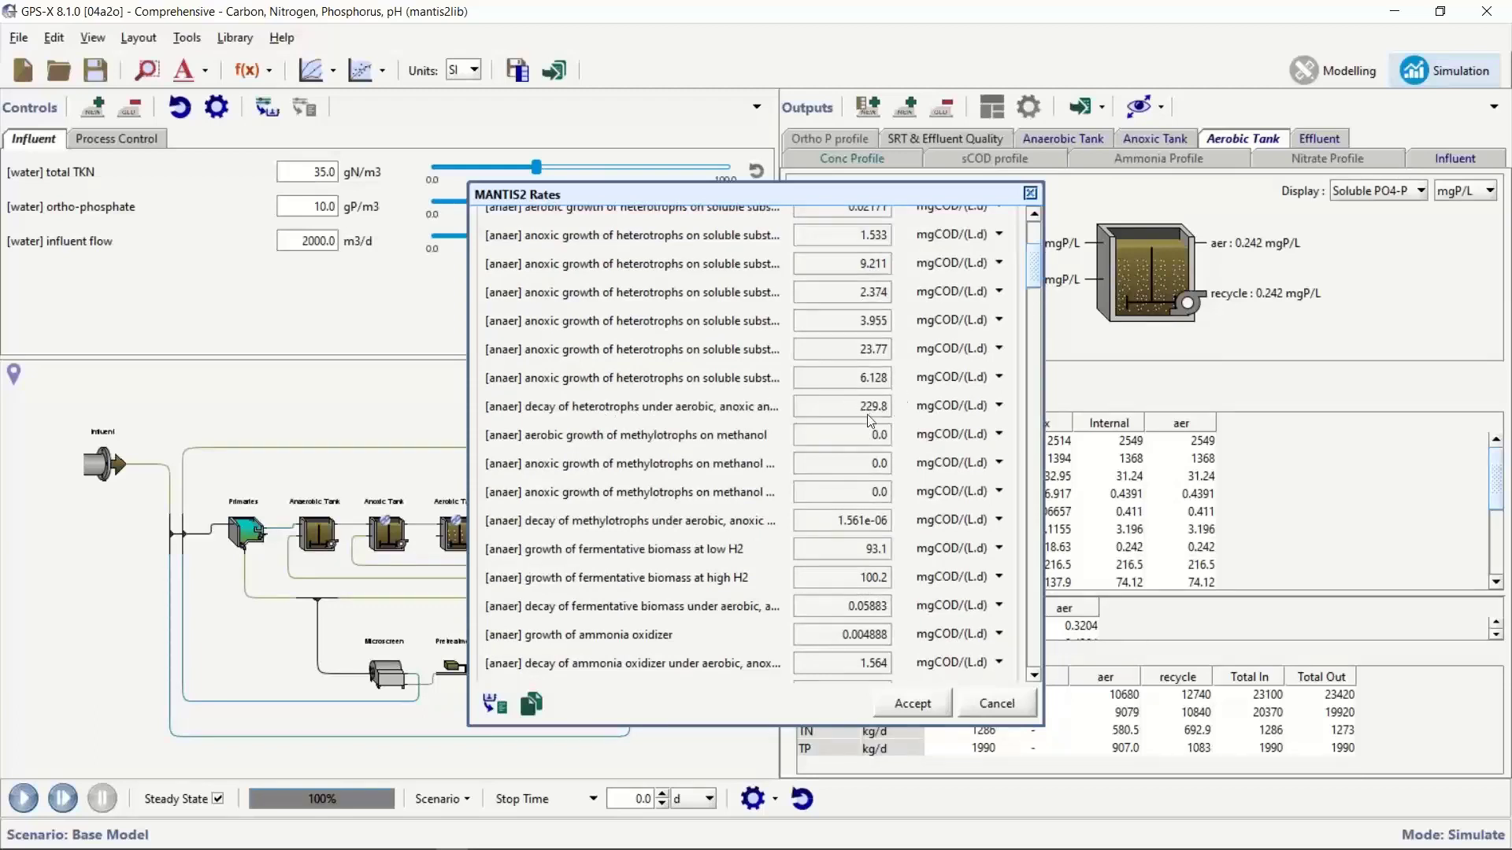
scroll(695, 501, "down", 5)
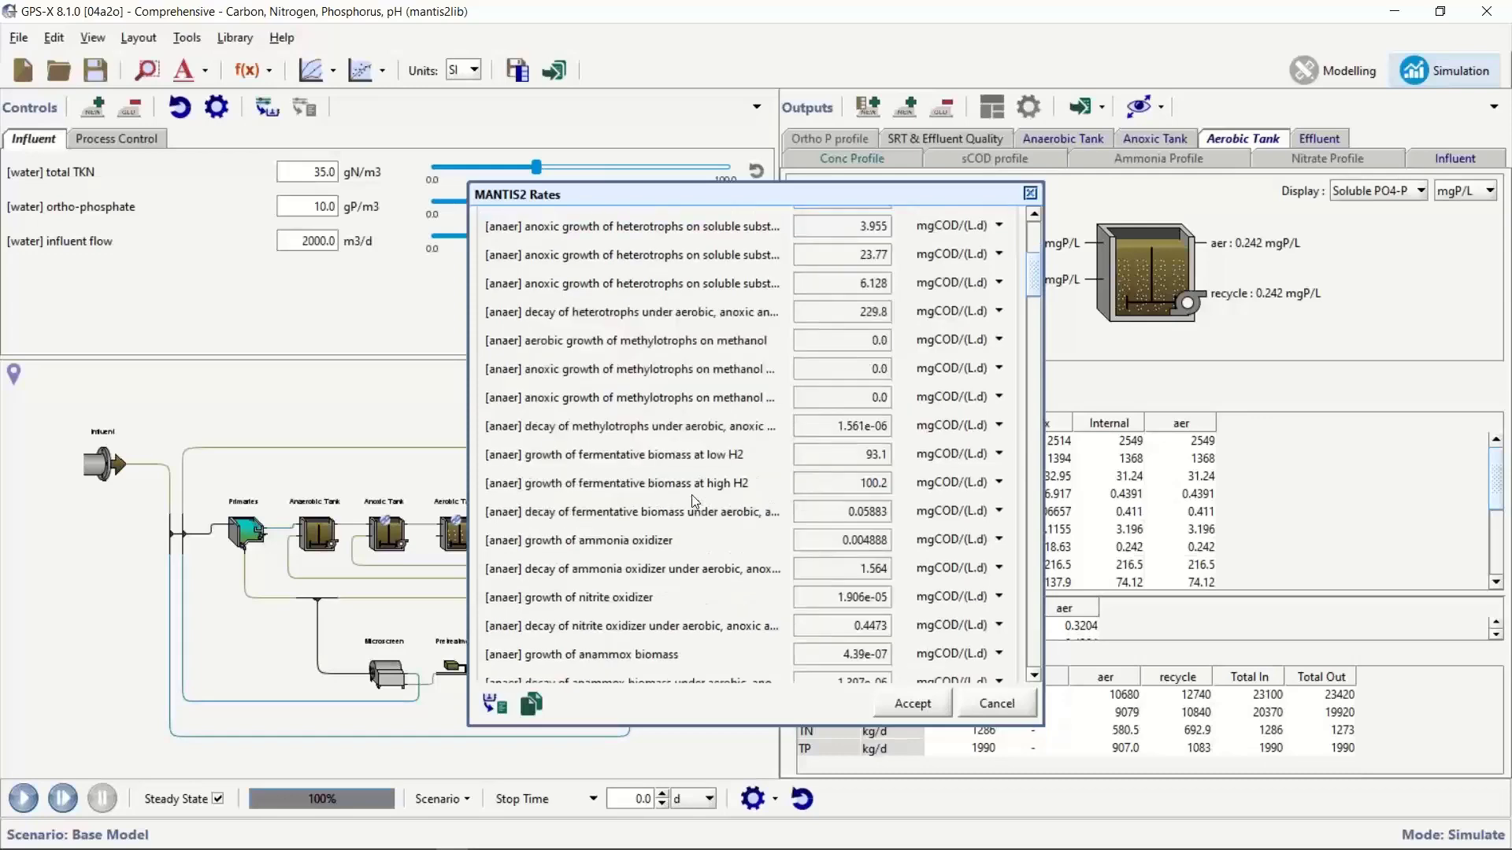
scroll(695, 501, "down", 2)
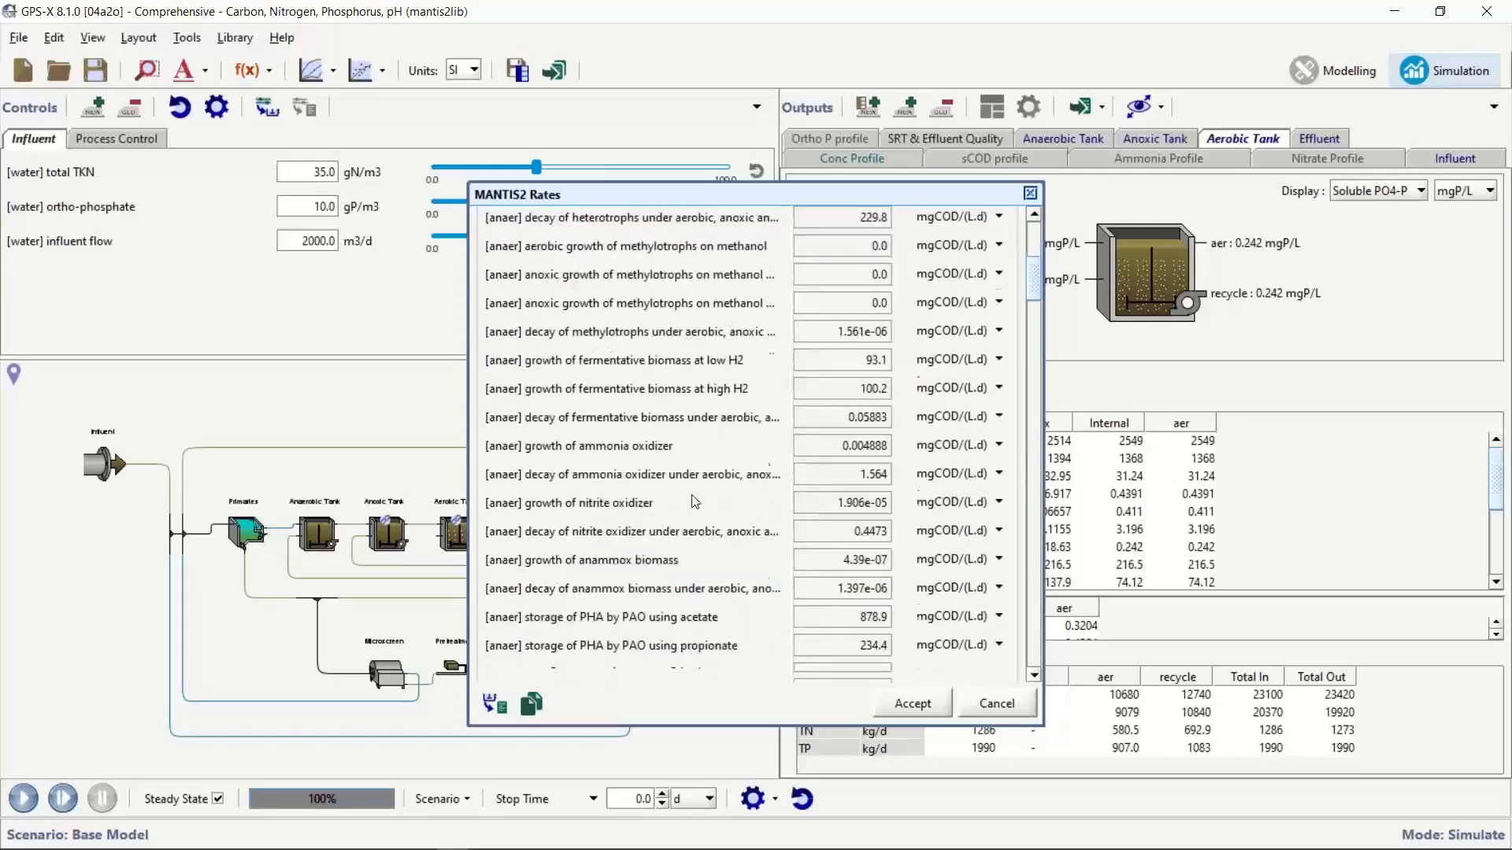
scroll(695, 501, "down", 3)
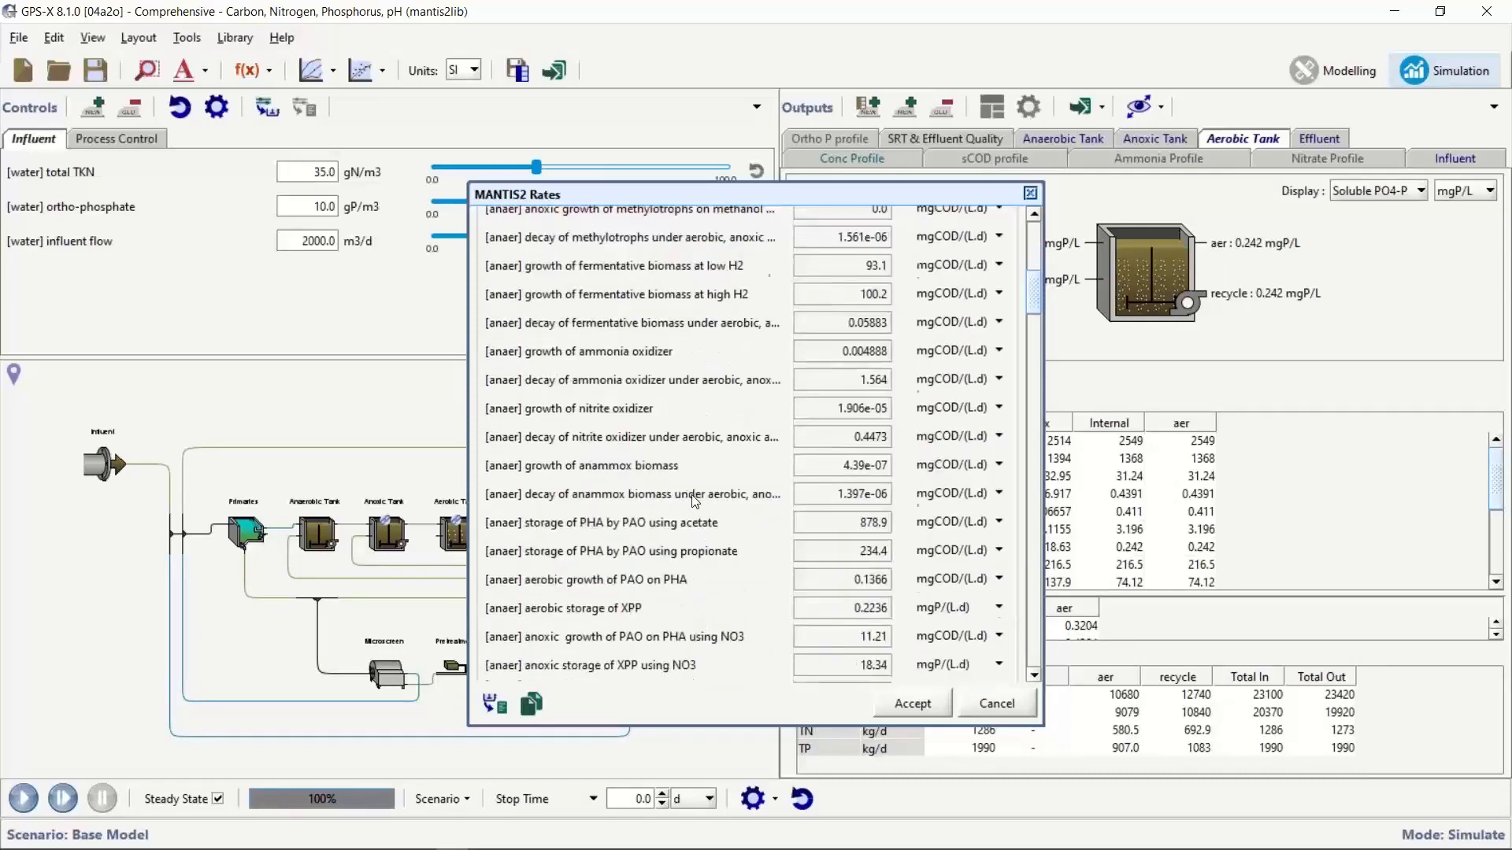
scroll(696, 500, "down", 2)
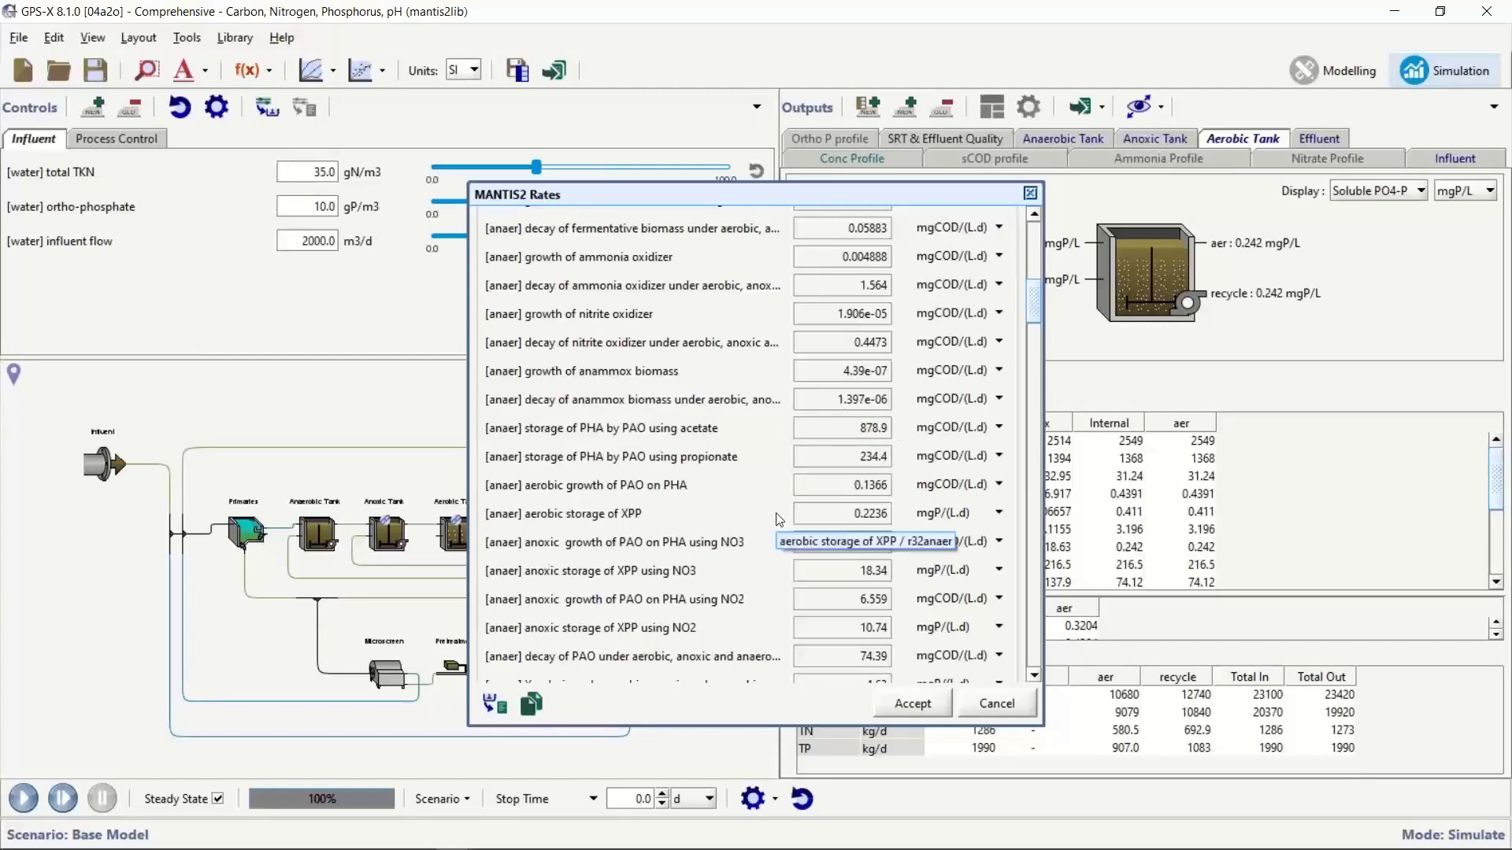
left_click(916, 706)
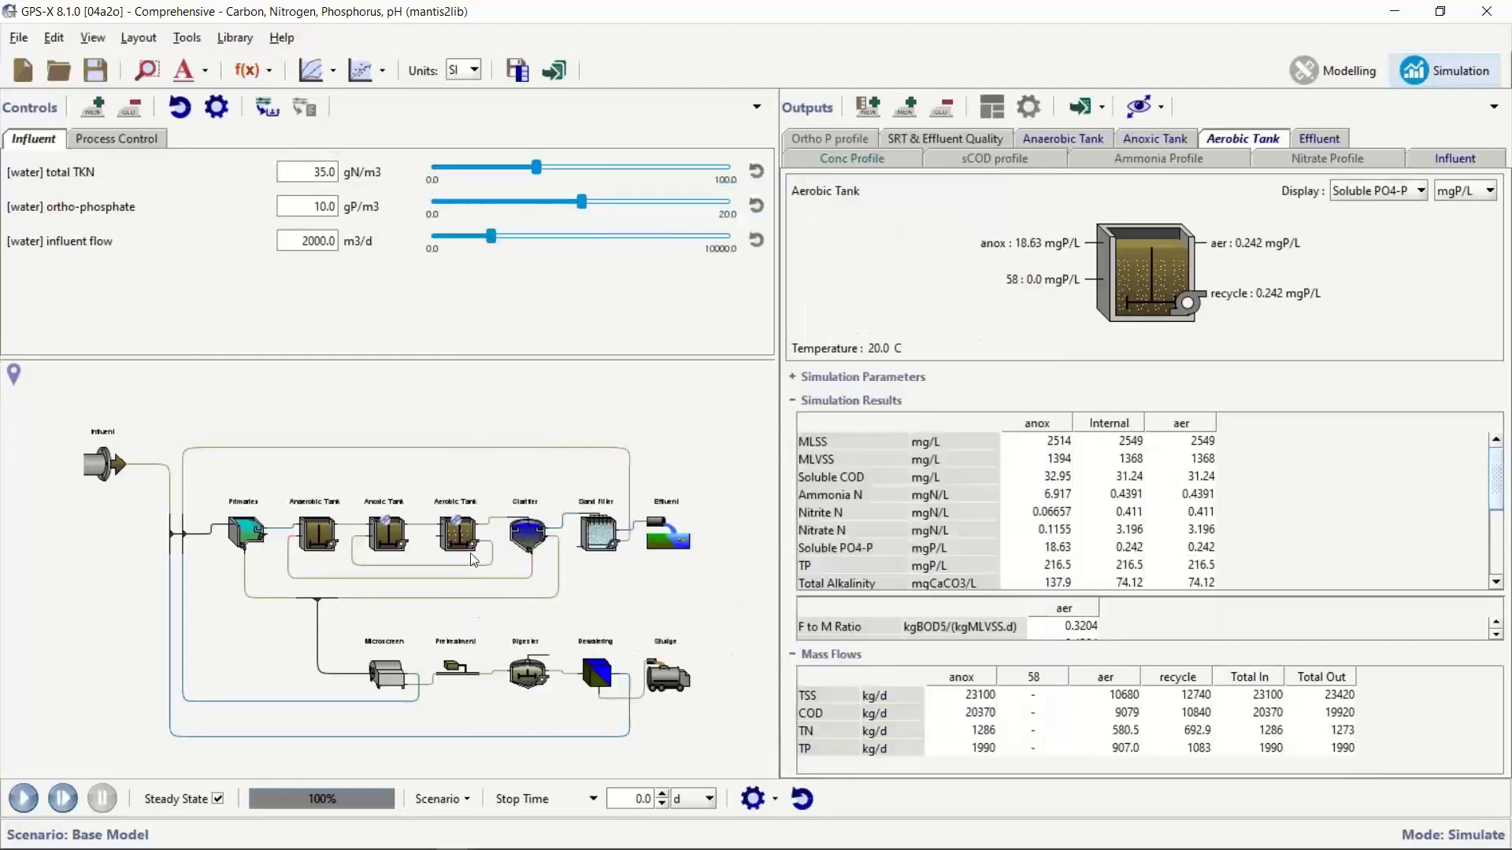
Examine the Aerobic Tank's MANTIS2 process rates for PAO growth and XPP storage, and close the list
right_click(455, 534)
mouse_move(370, 633)
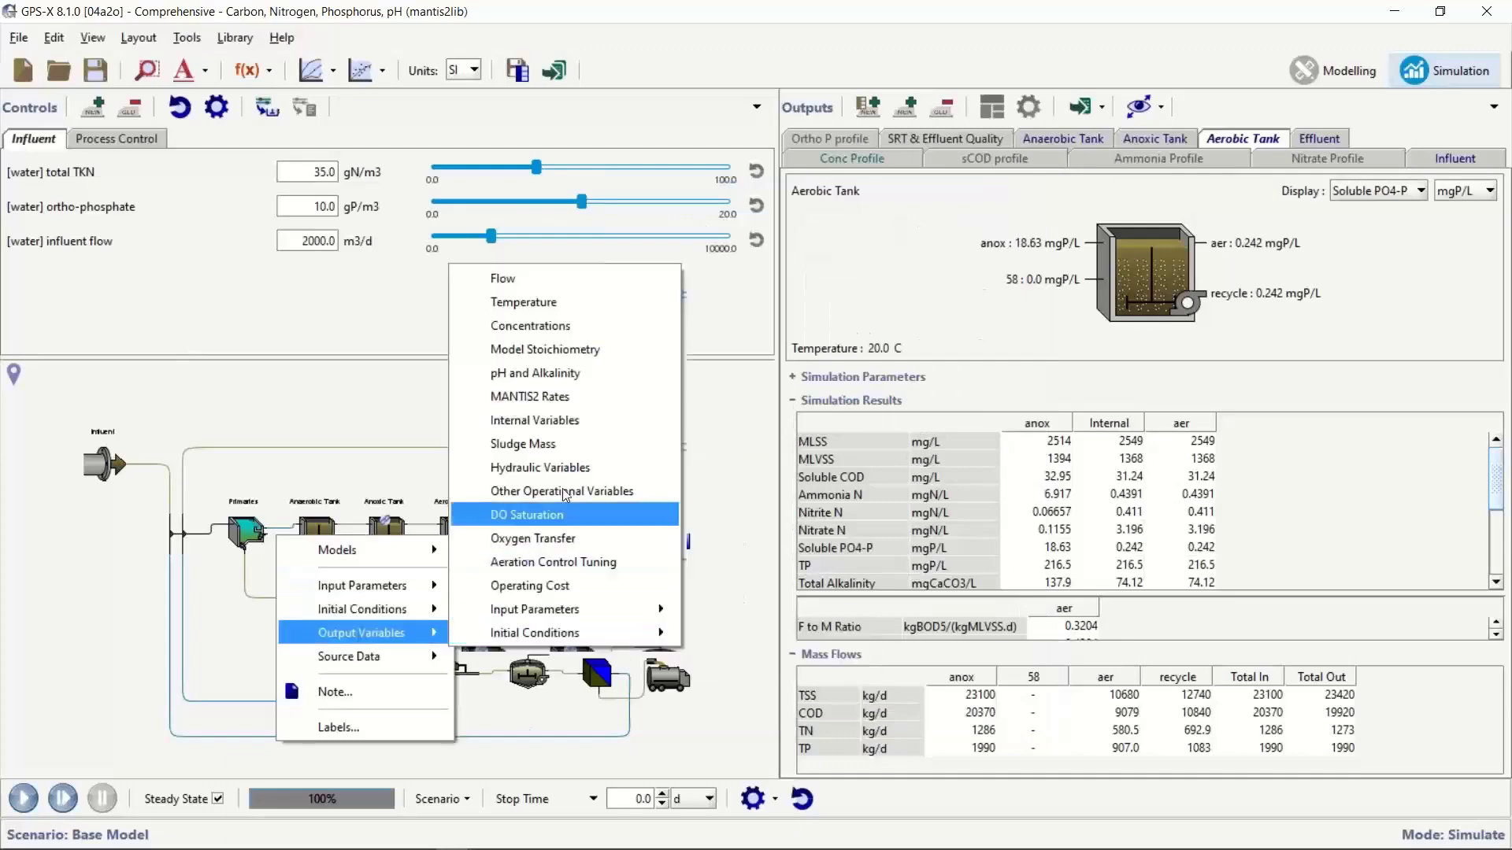
left_click(529, 396)
scroll(923, 451, "down", 7)
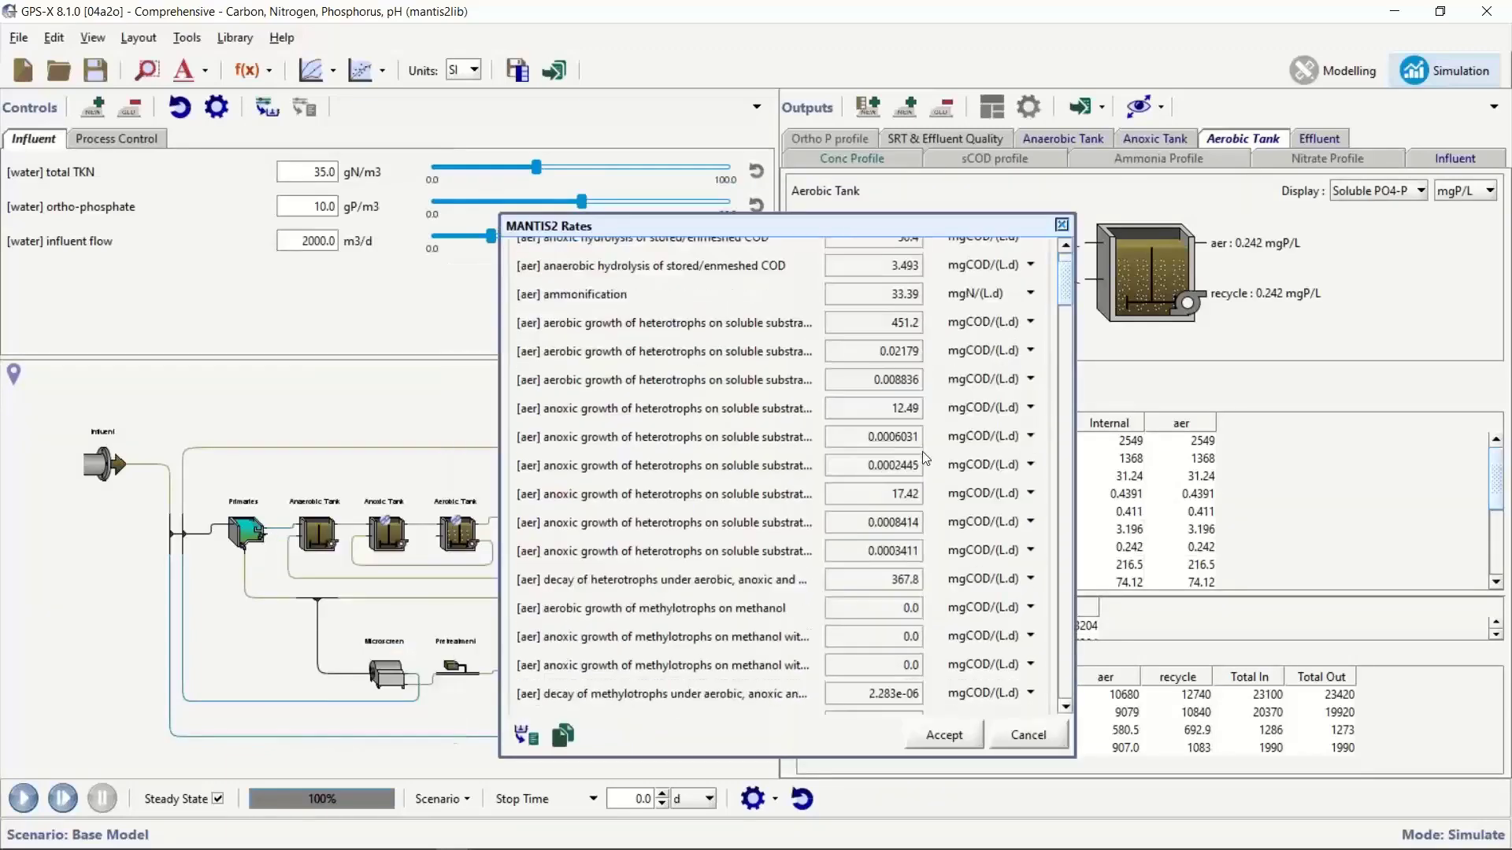
scroll(922, 451, "down", 1)
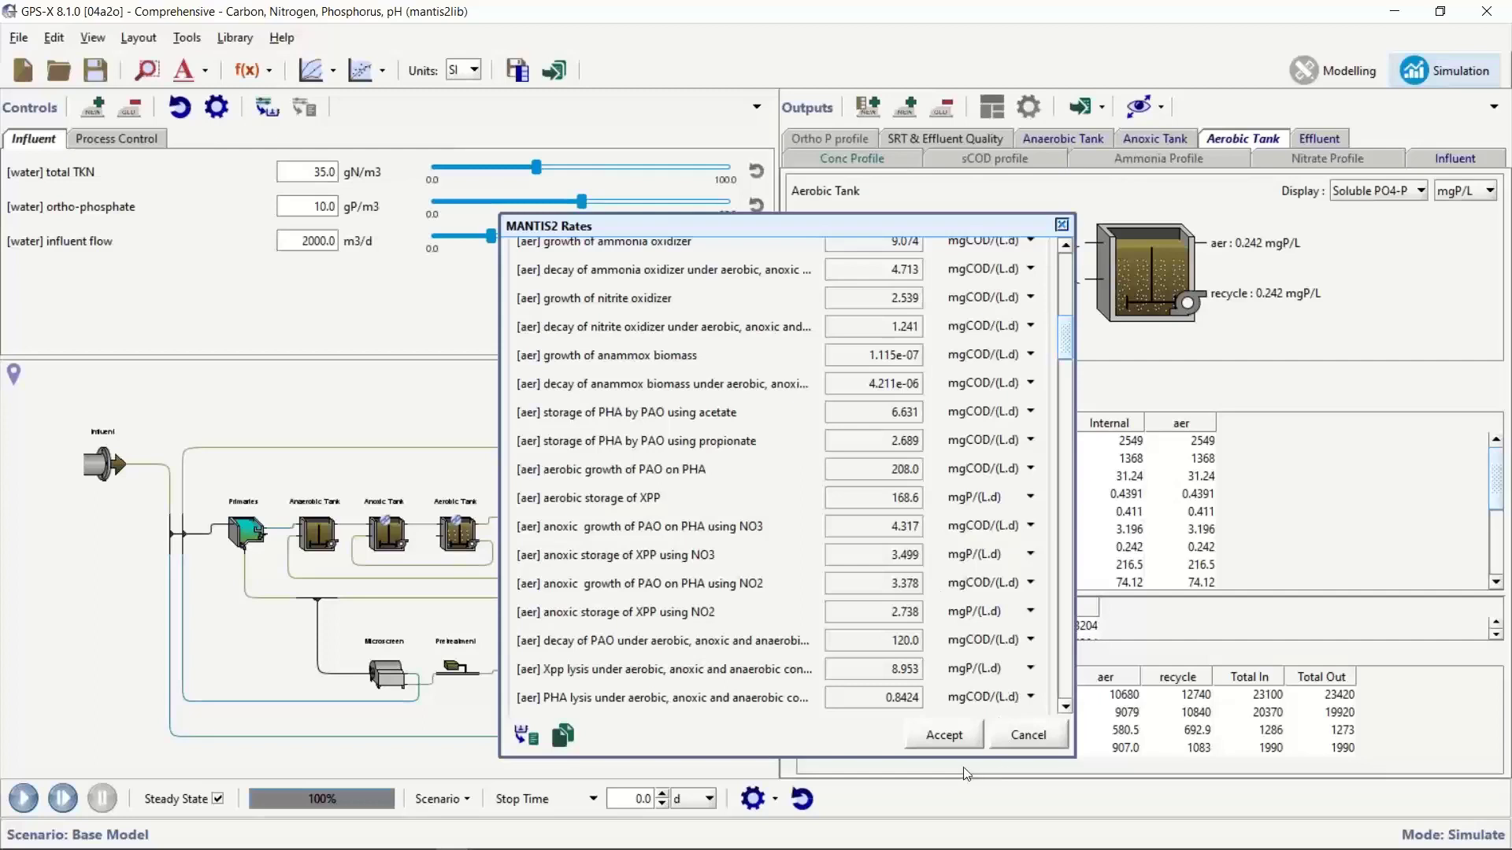
left_click(948, 740)
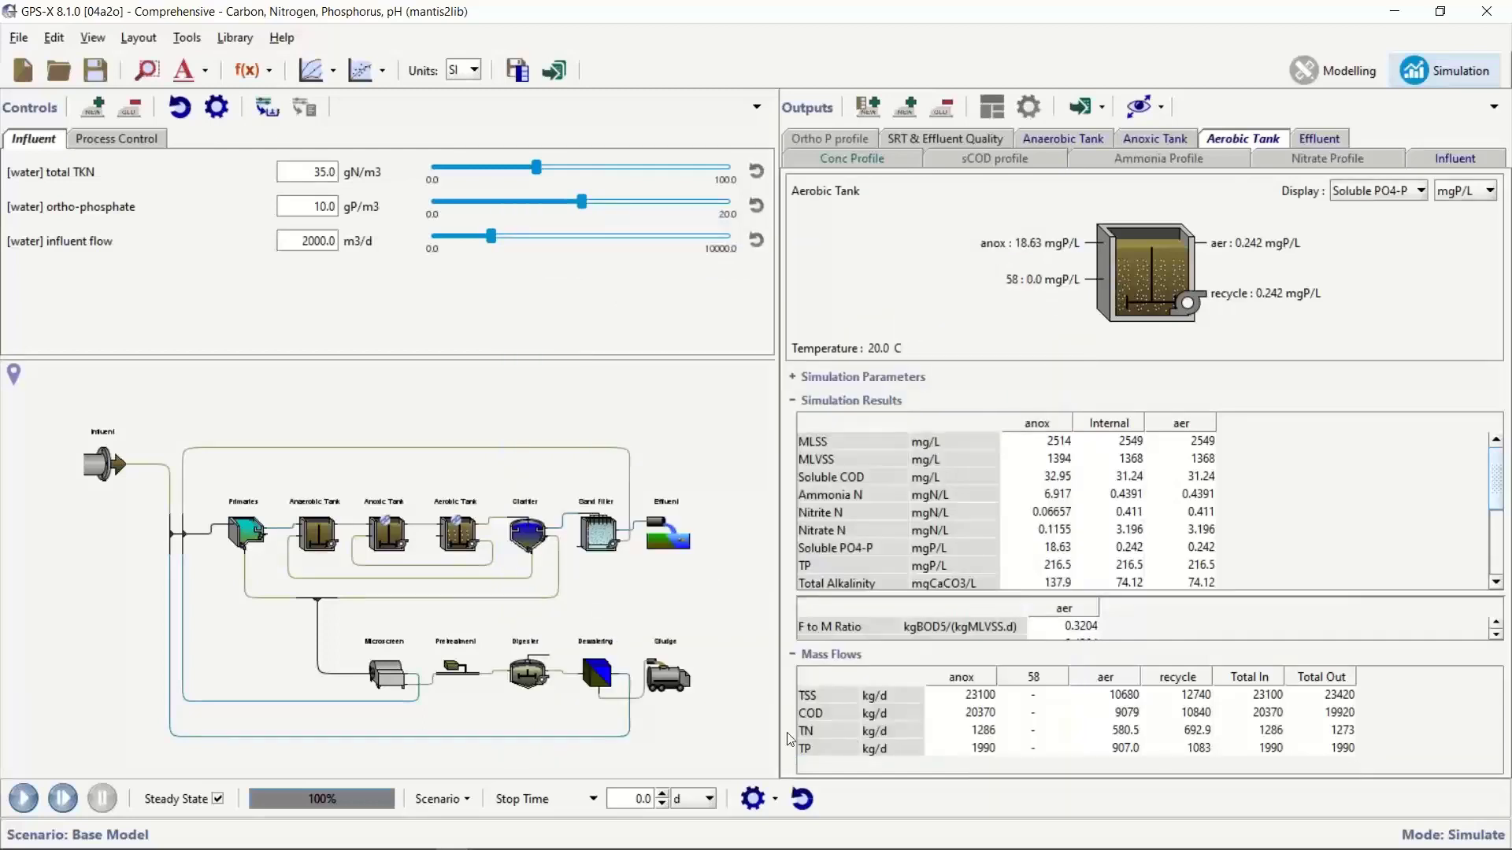
Examine the Digester's MANTIS2 process rates, from hydrolysis and PAO decay to struvite and other phosphate precipitation, and close the list
right_click(529, 678)
mouse_move(441, 742)
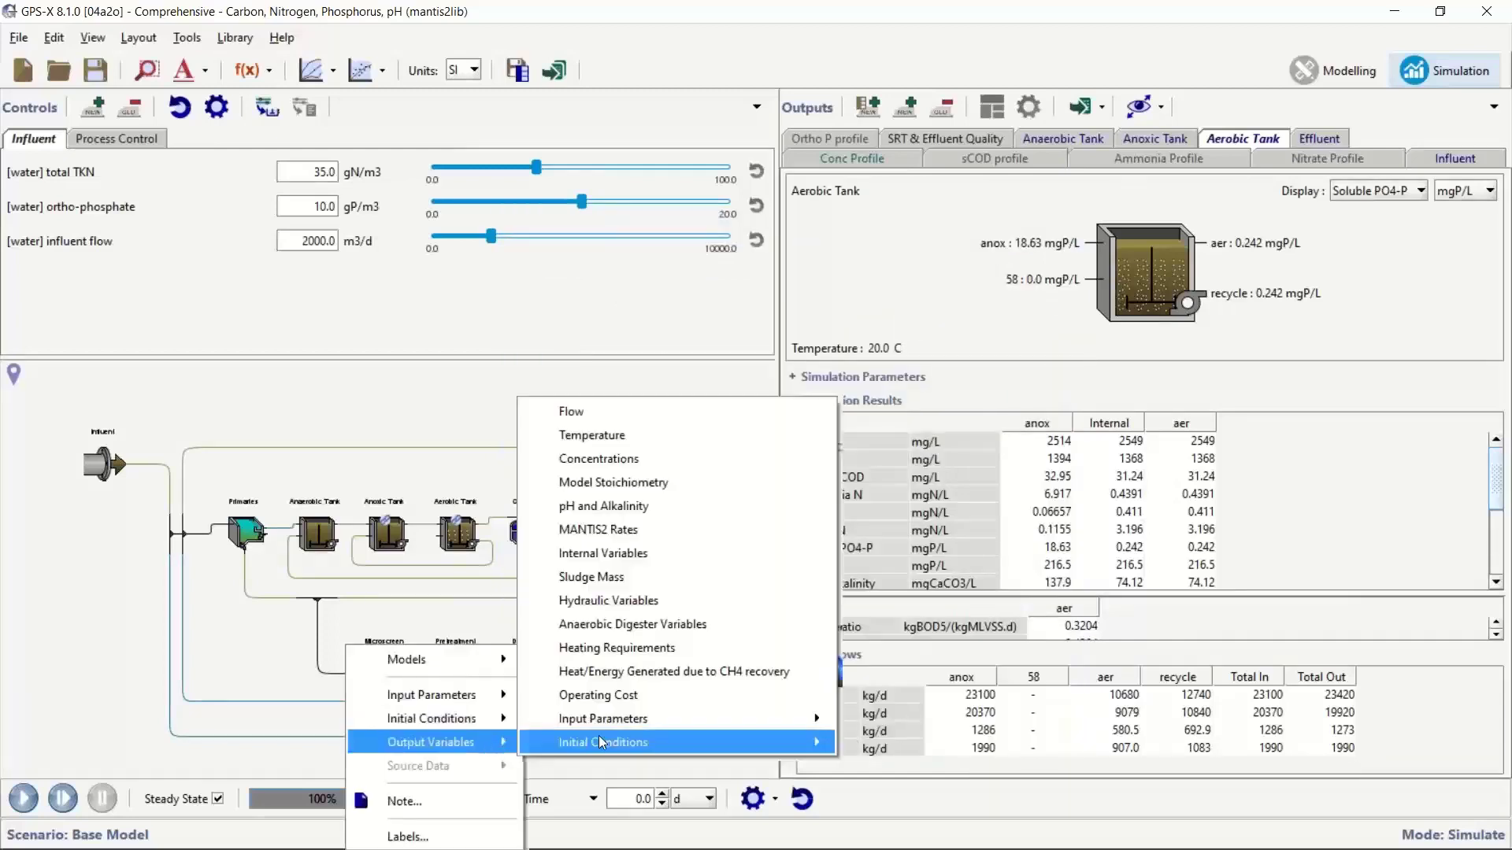
left_click(671, 529)
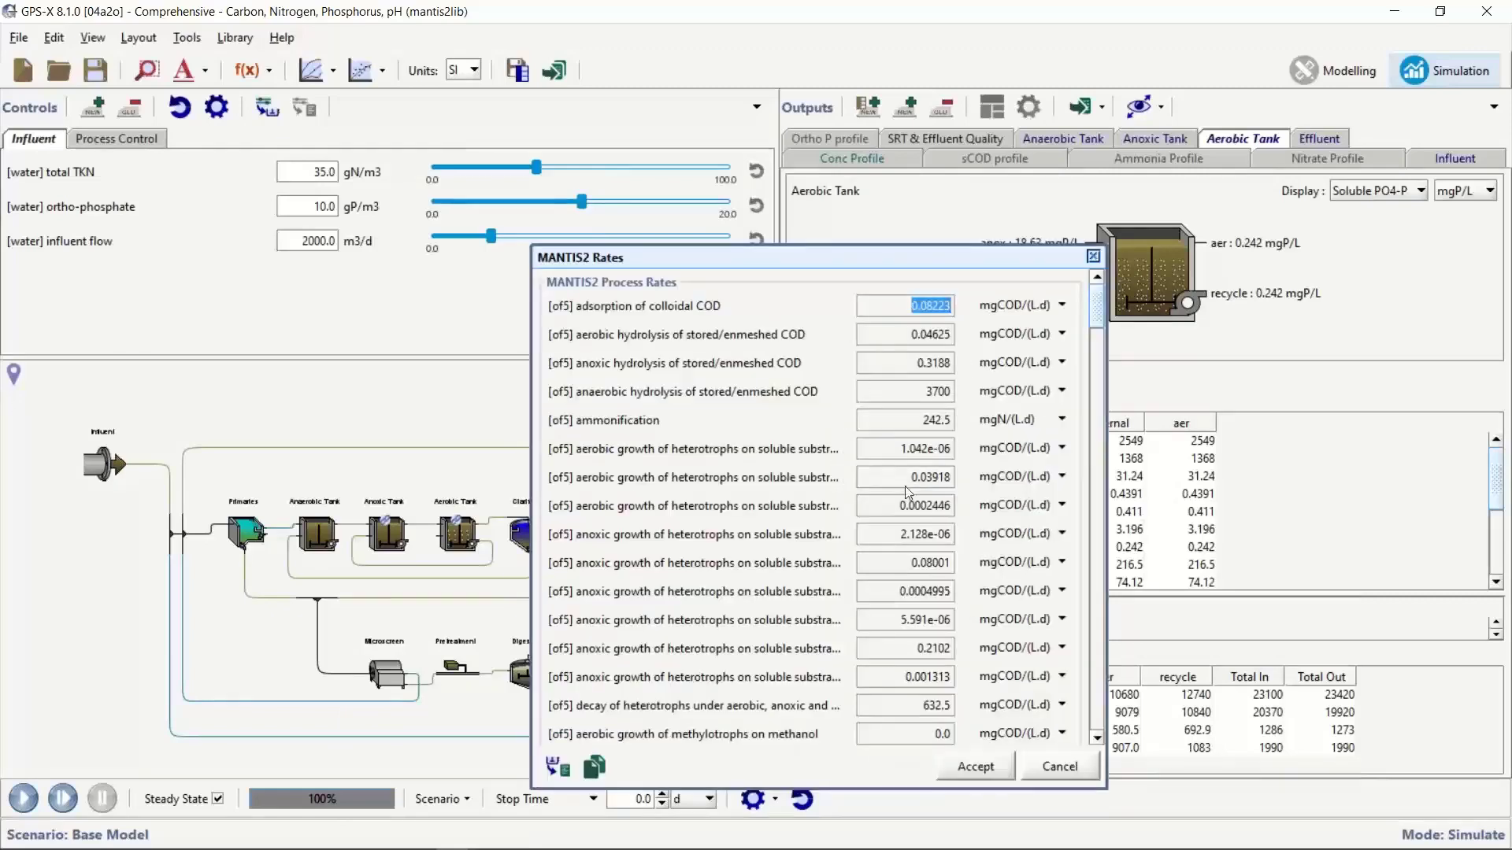
scroll(816, 490, "down", 1)
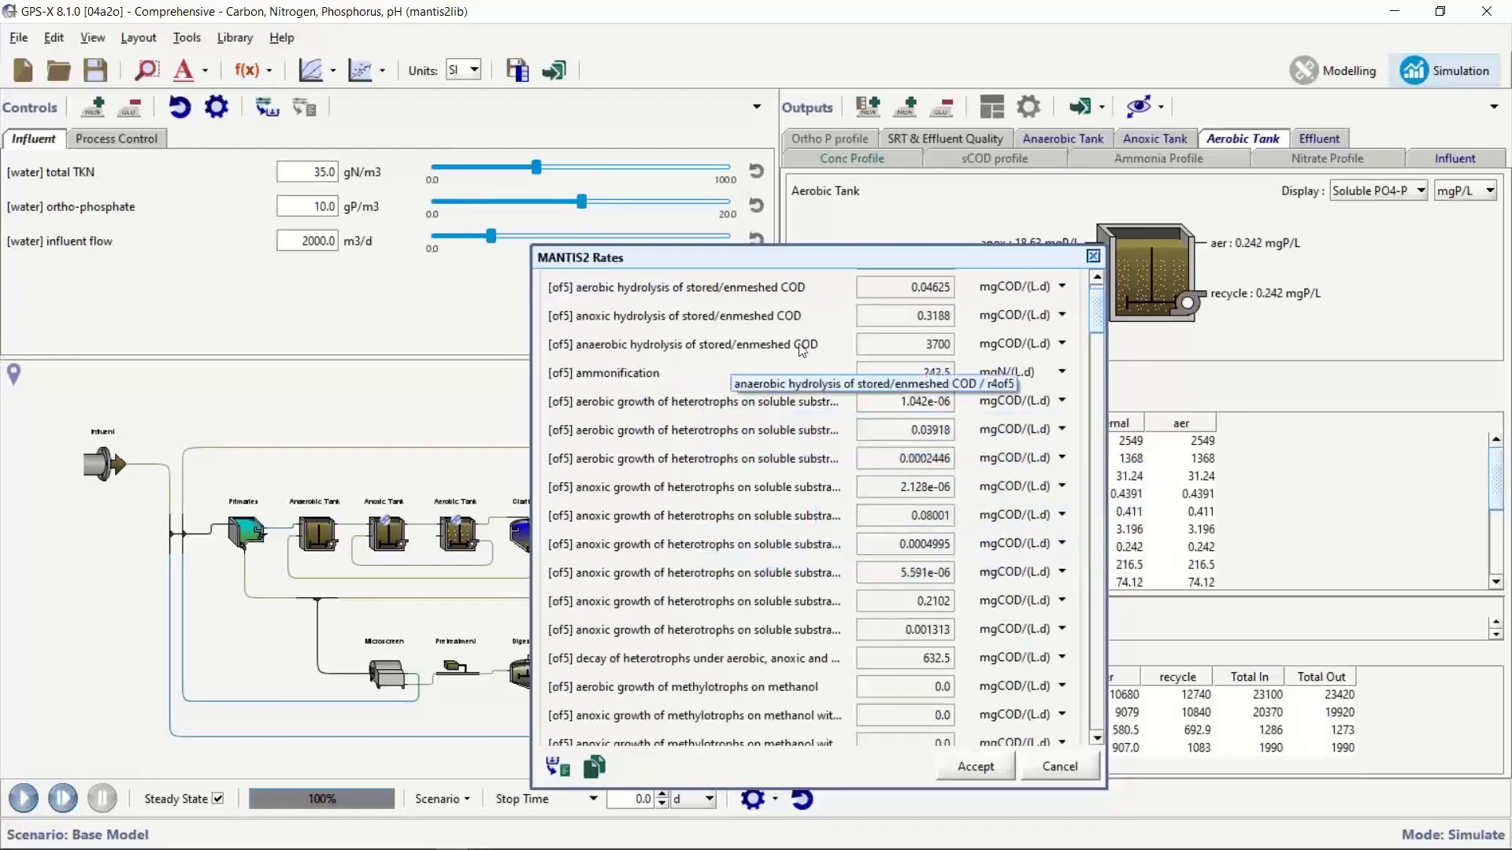
scroll(970, 558, "down", 2)
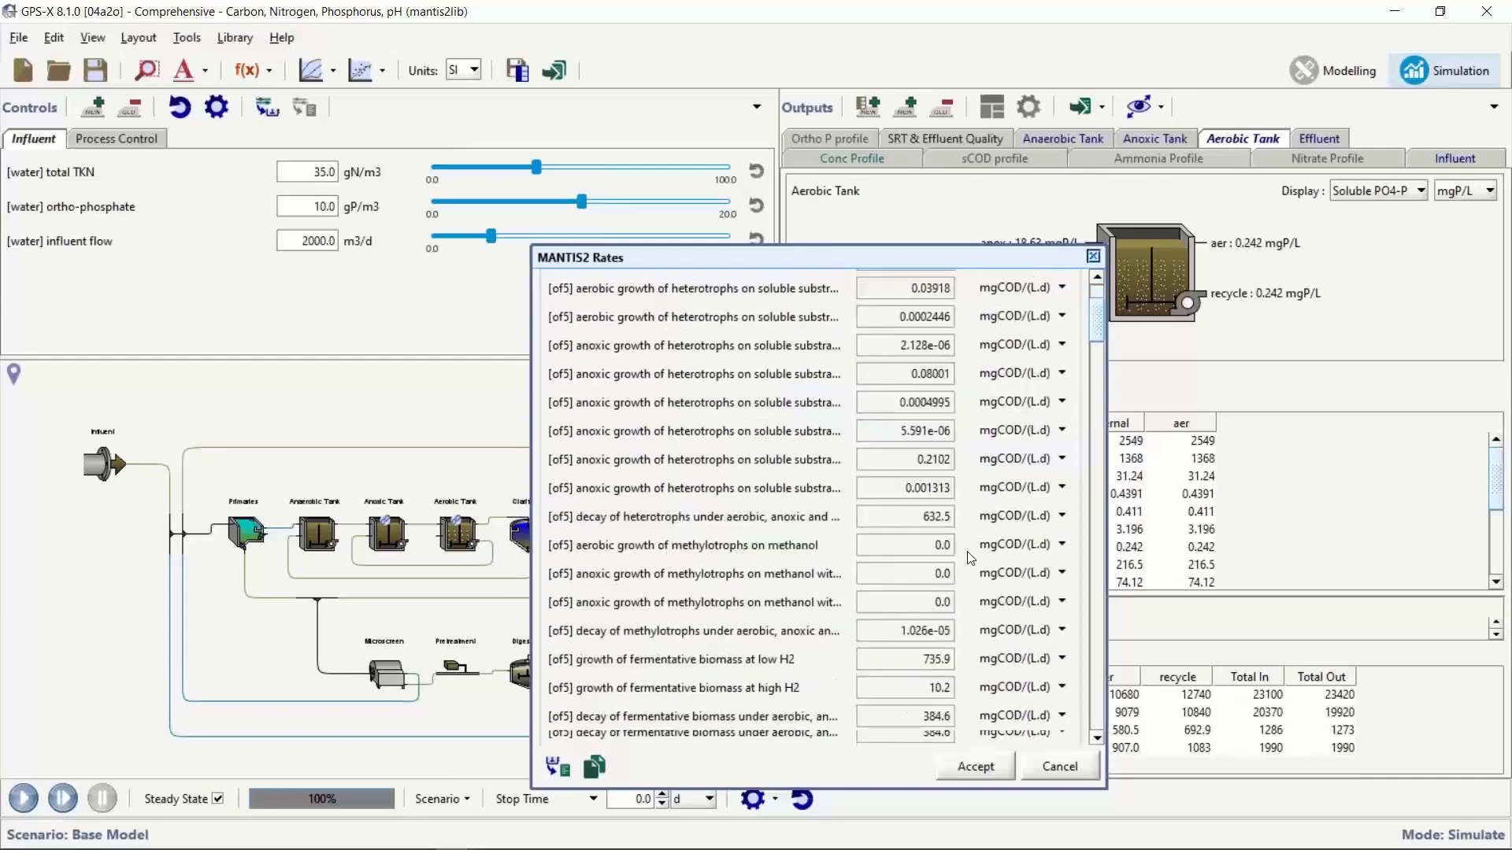
scroll(970, 557, "down", 4)
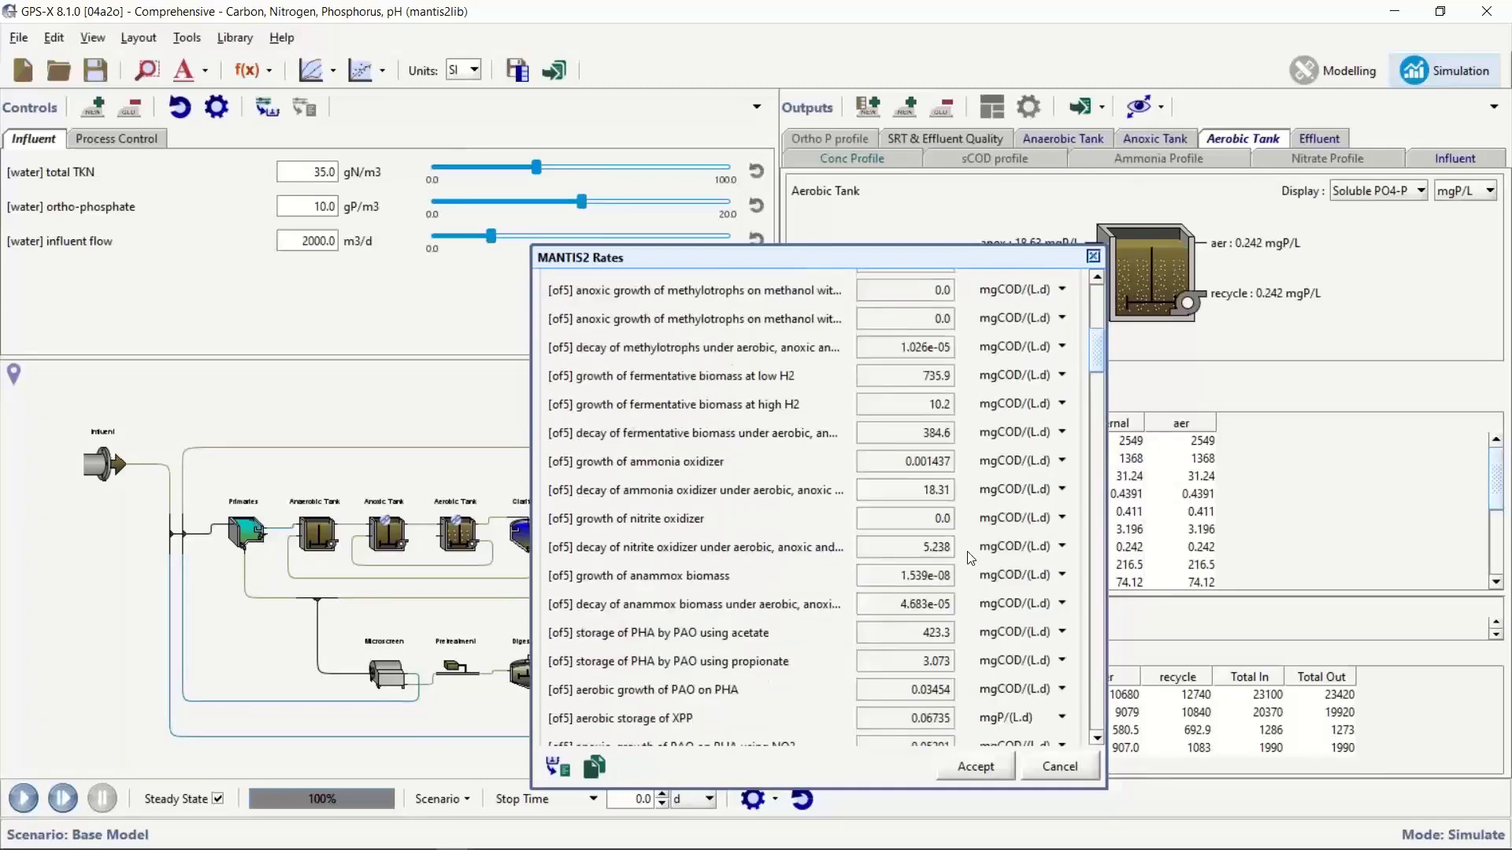
scroll(970, 557, "down", 2)
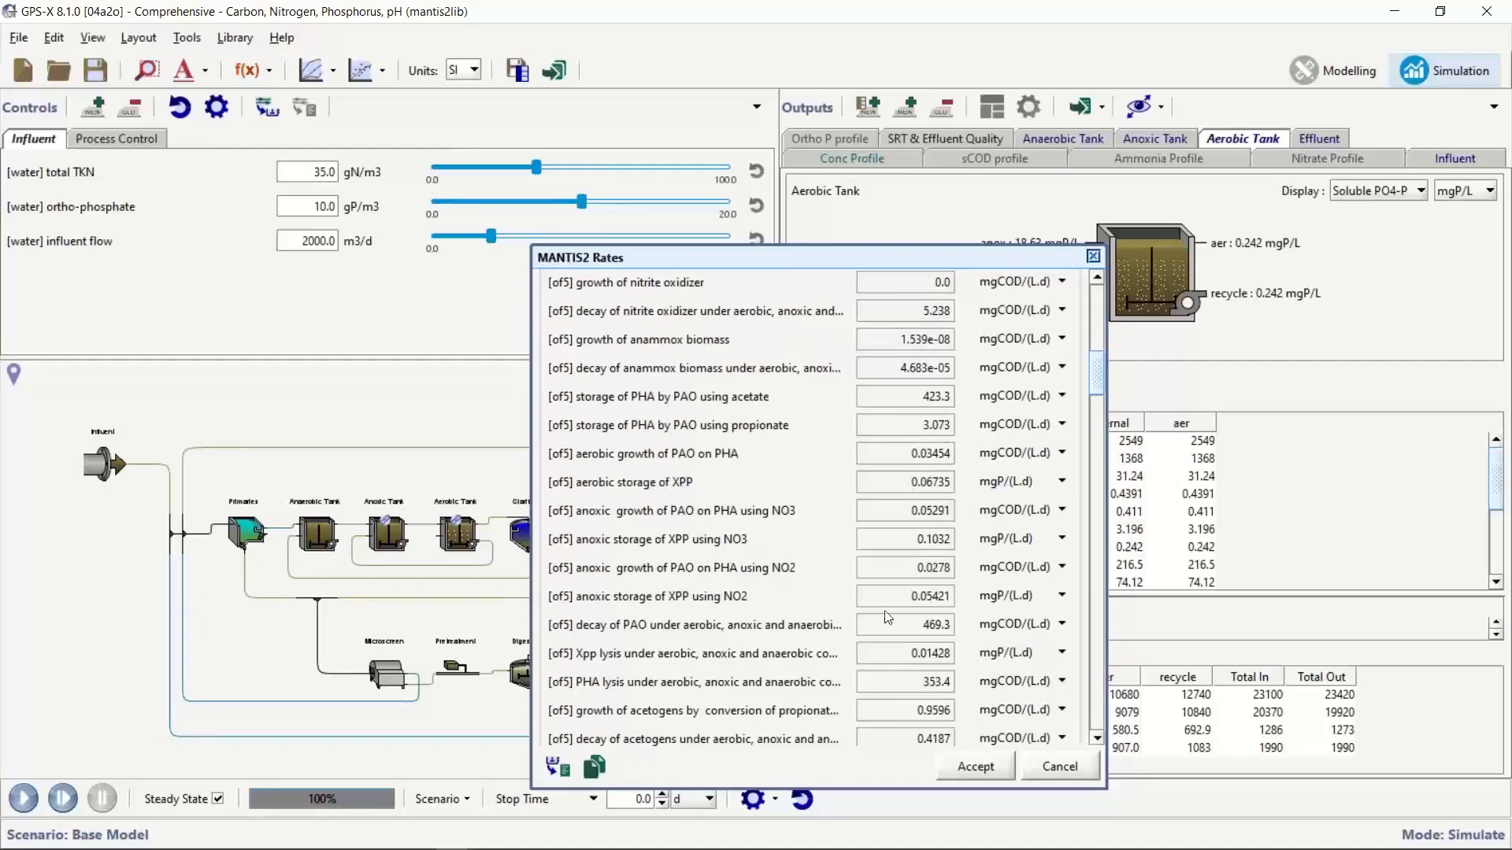
scroll(945, 610, "down", 3)
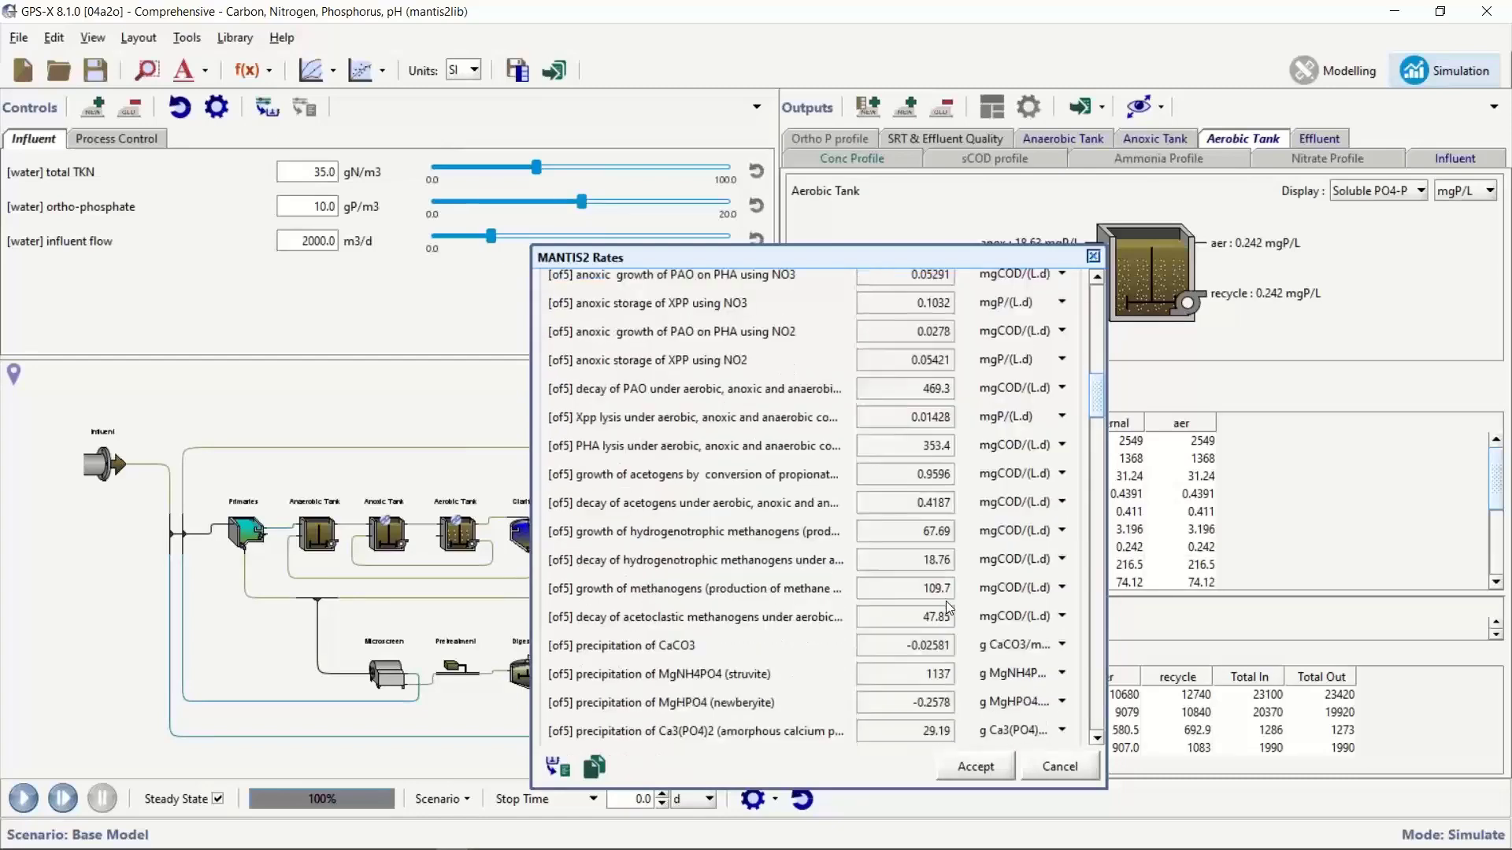
scroll(948, 608, "down", 3)
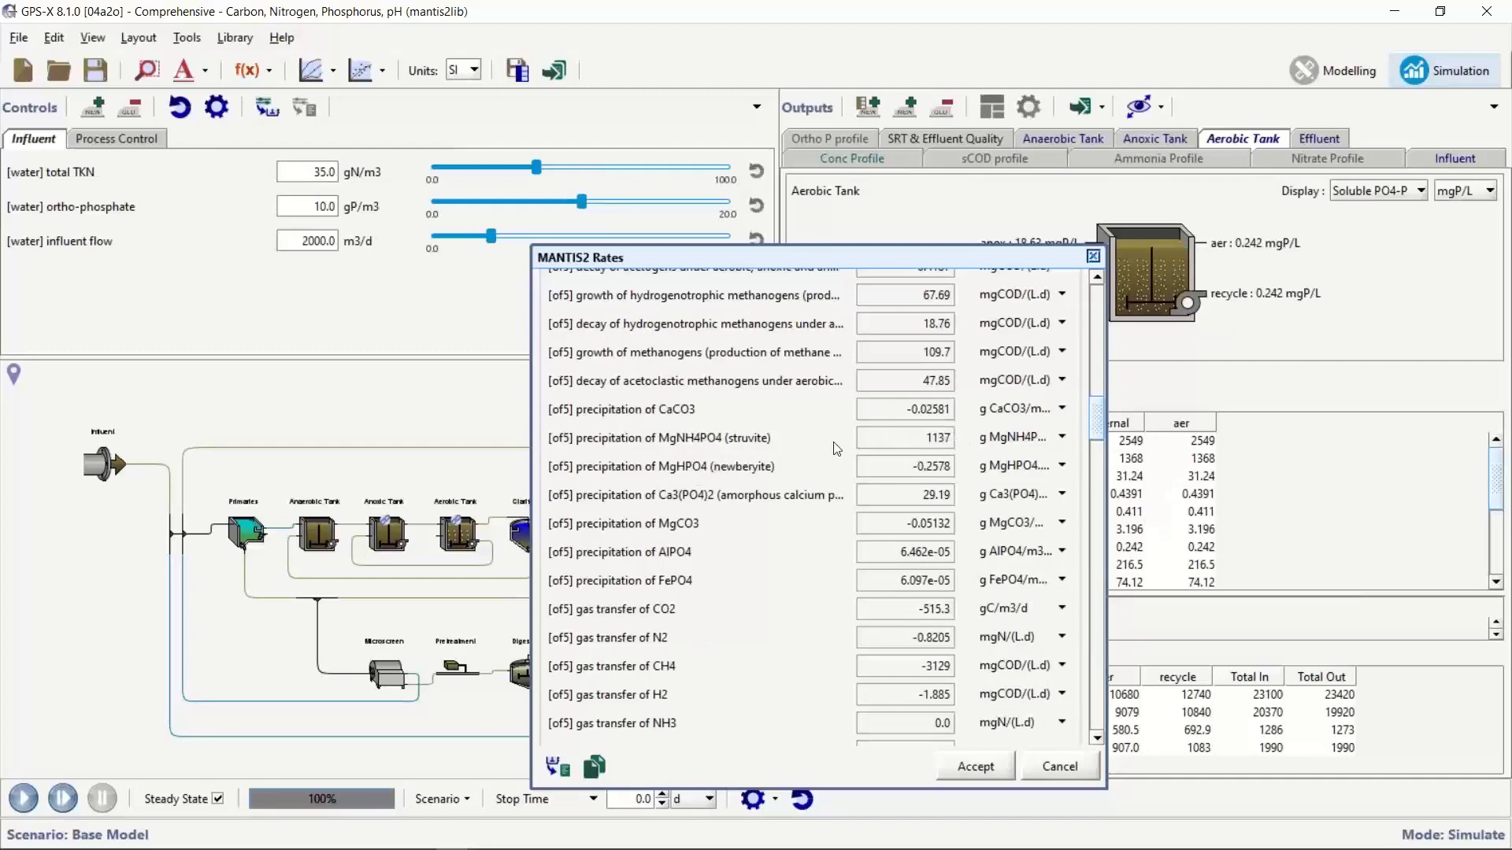
left_click(975, 766)
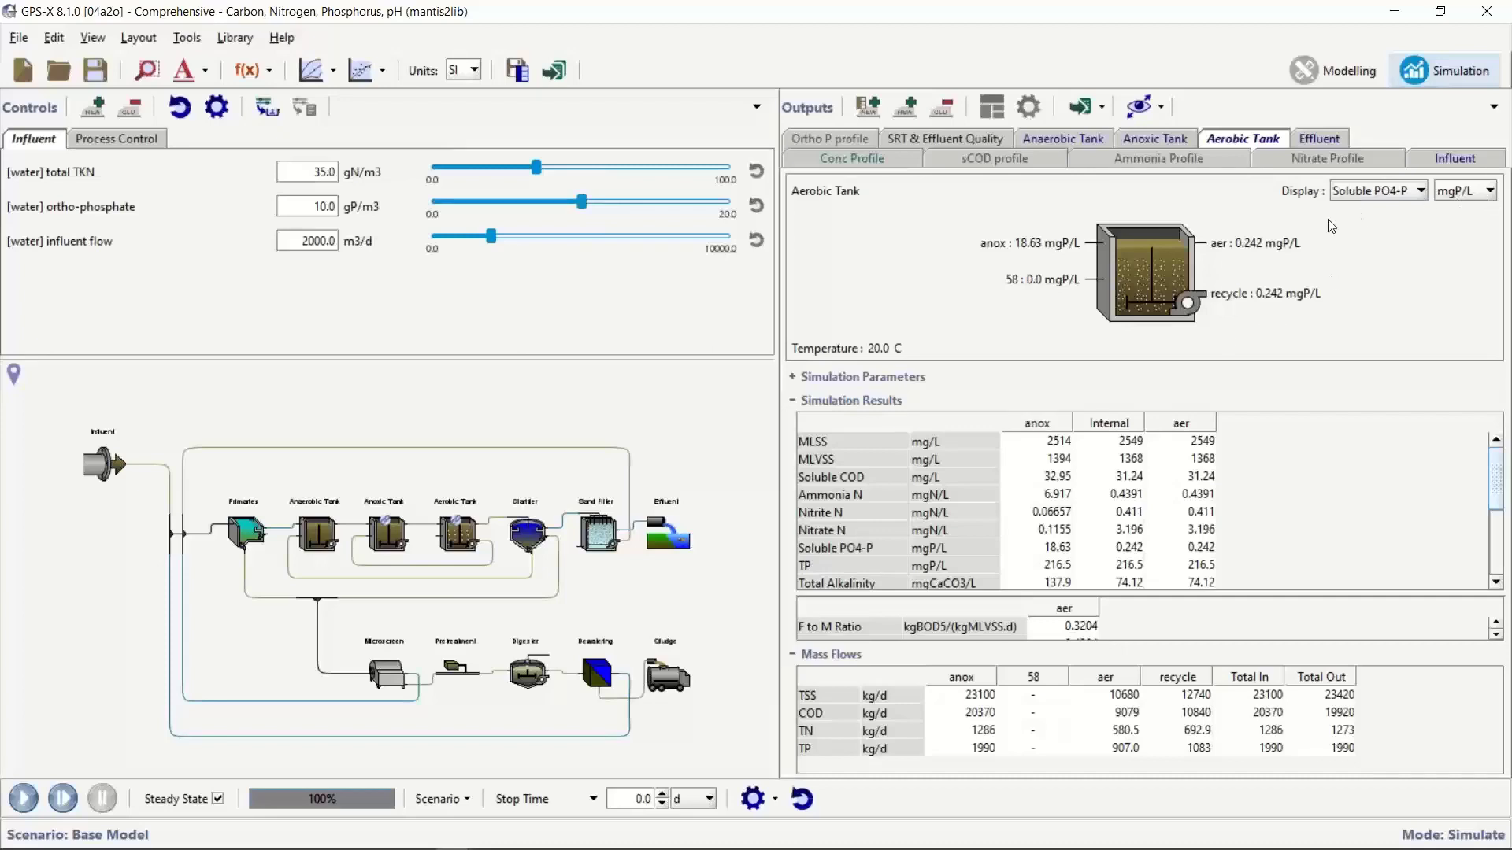
Show the plant's Sankey diagram with TP as the variable to examine phosphorus mass flows, and close it
left_click(1160, 107)
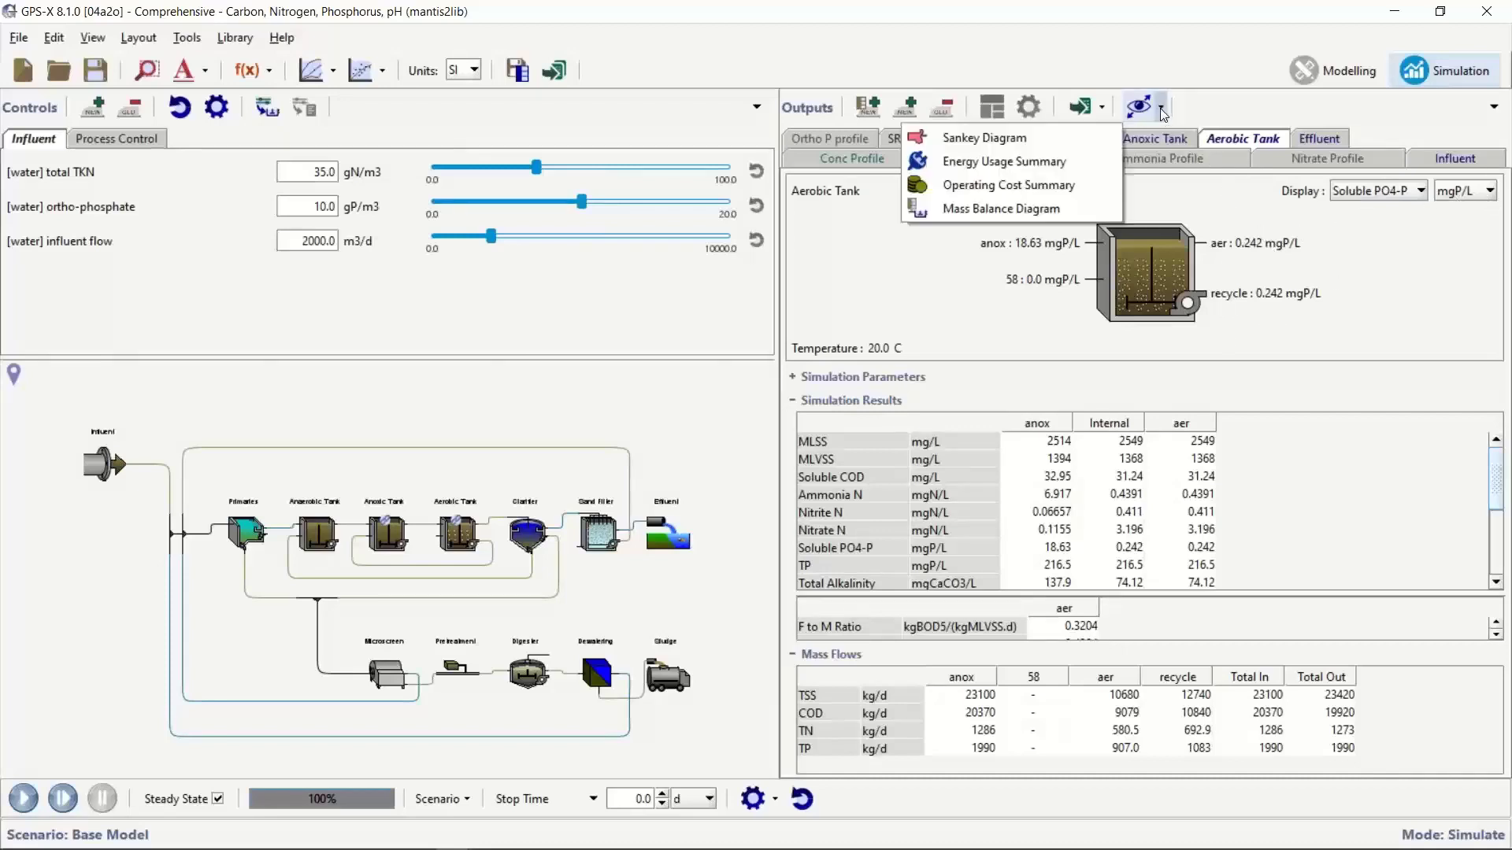
left_click(1015, 139)
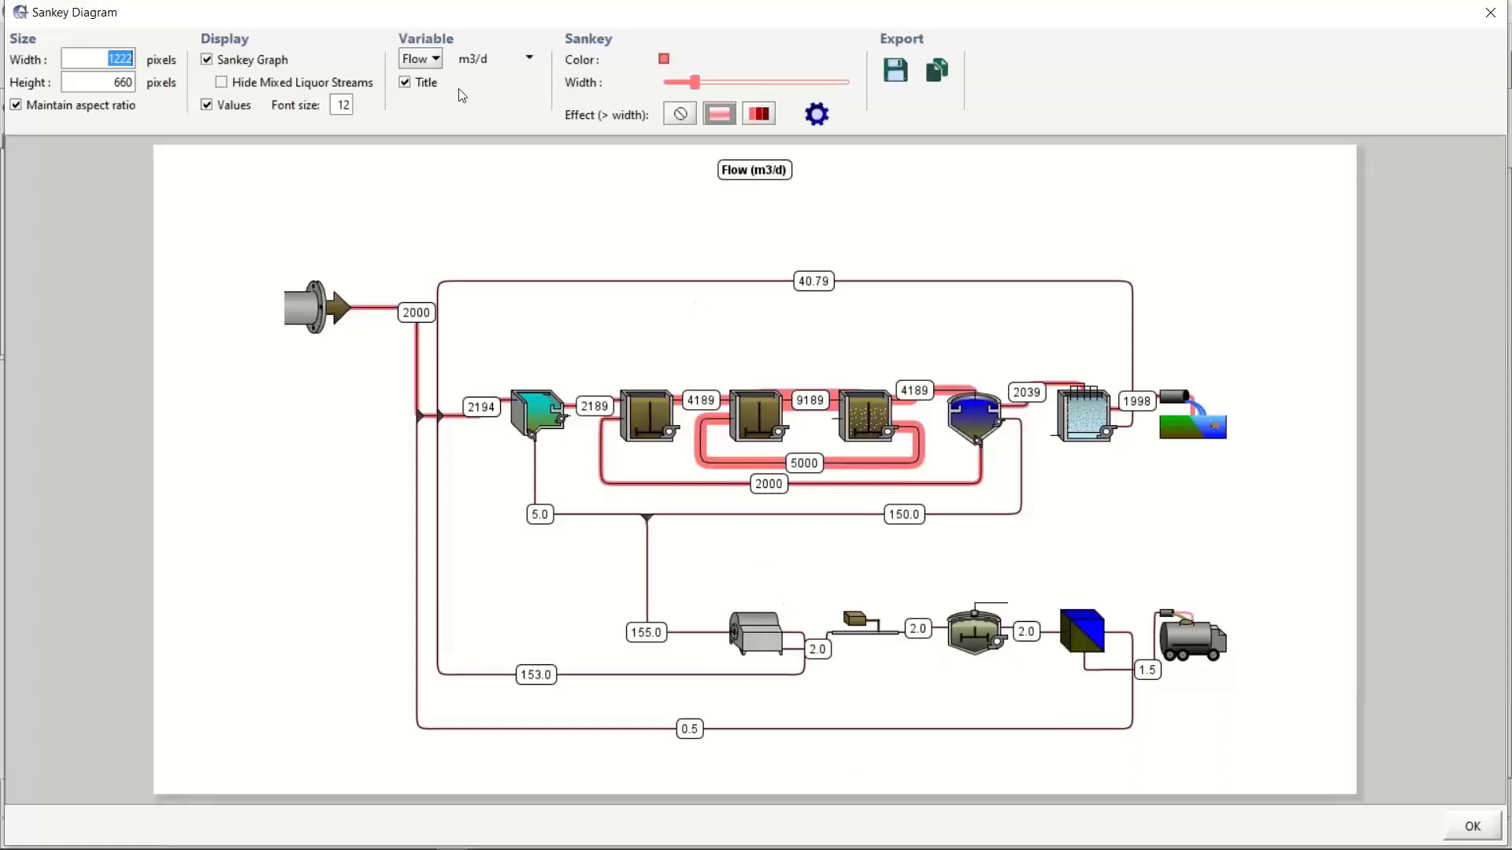
left_click(431, 69)
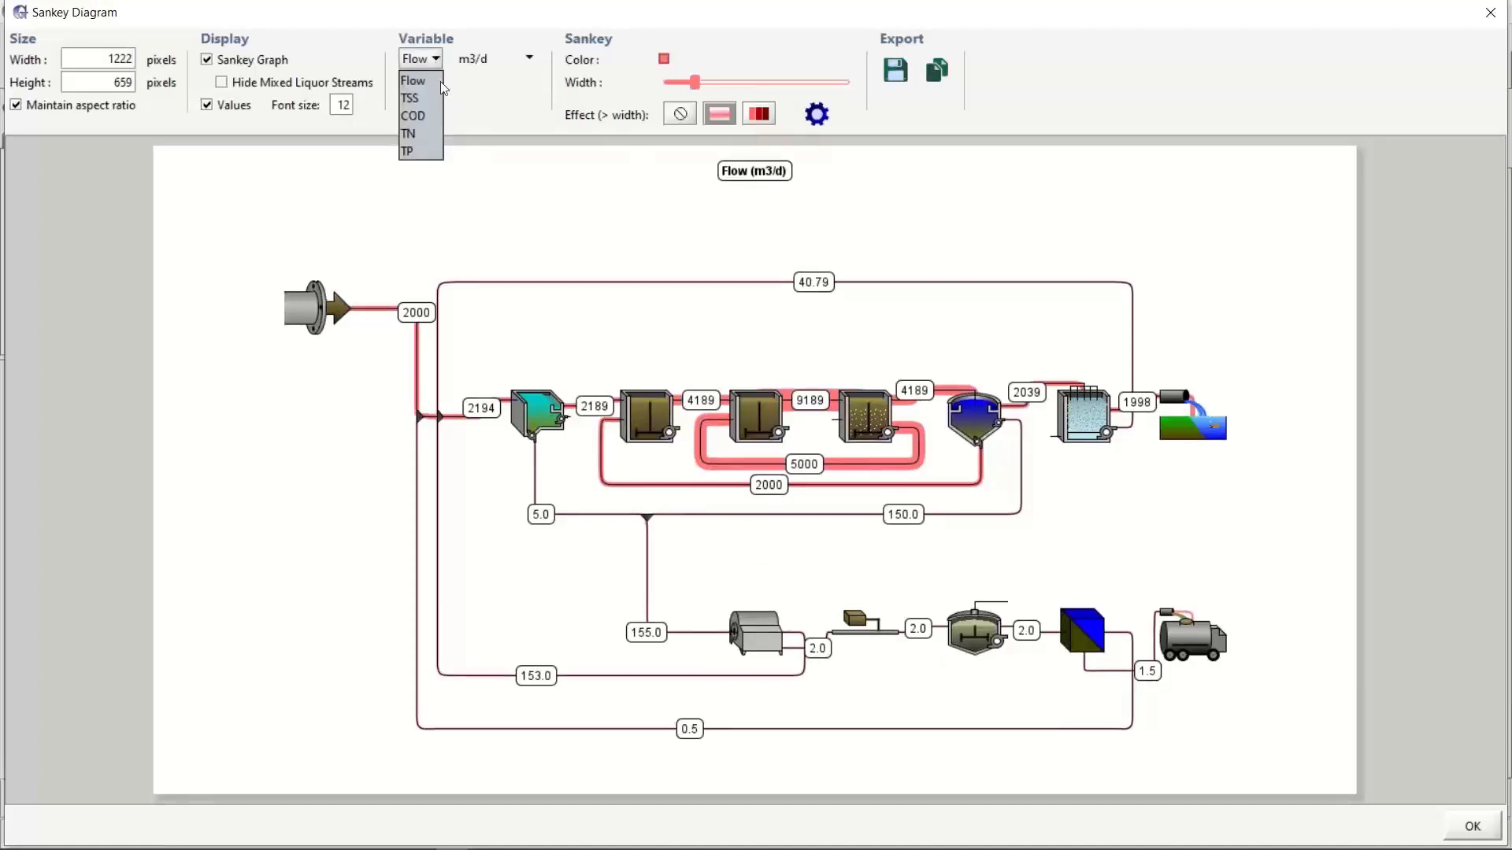
left_click(418, 160)
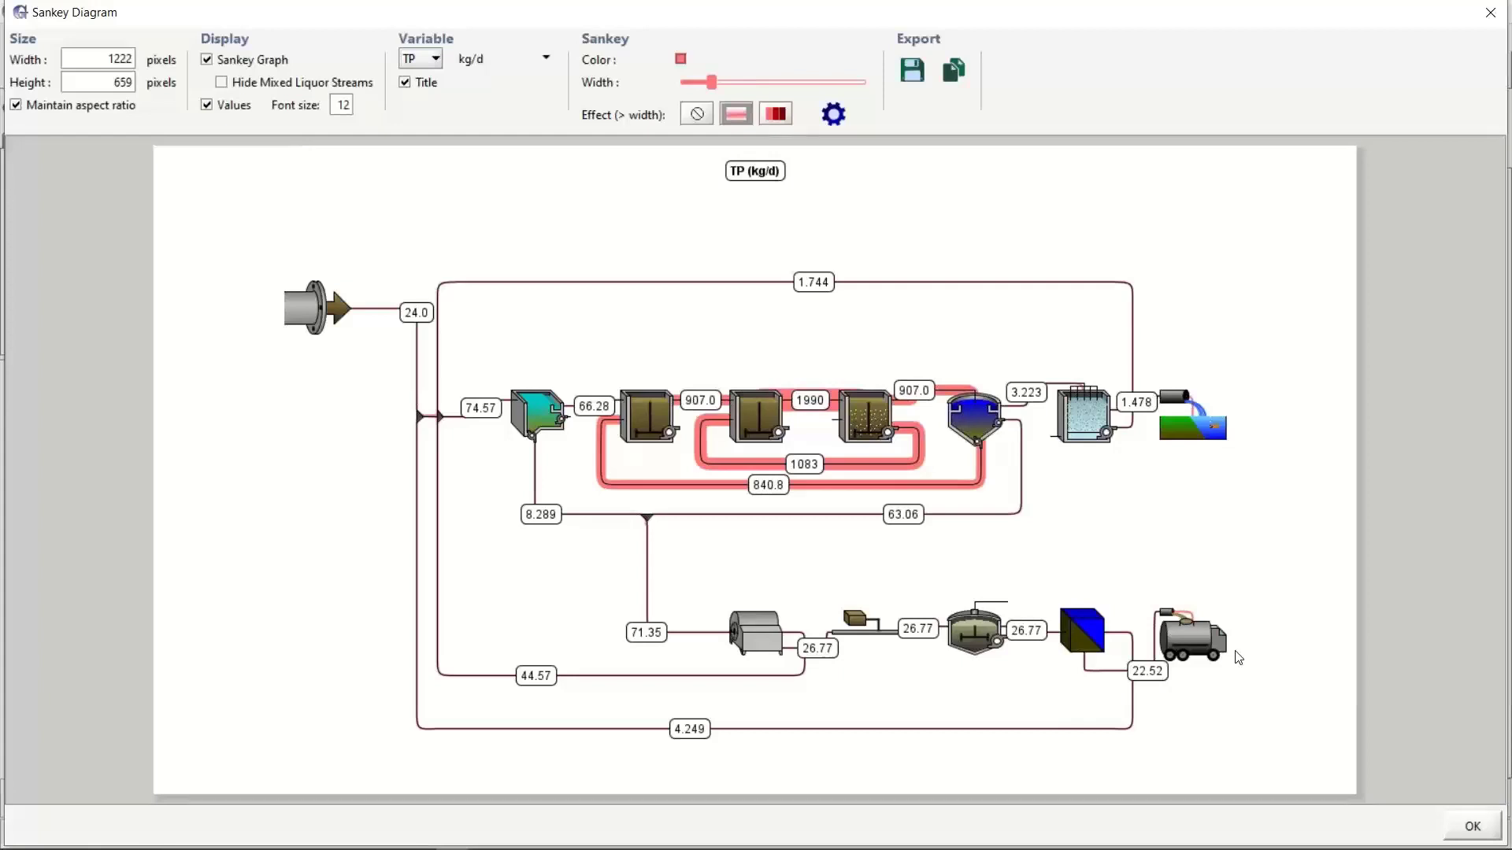
left_click(1473, 826)
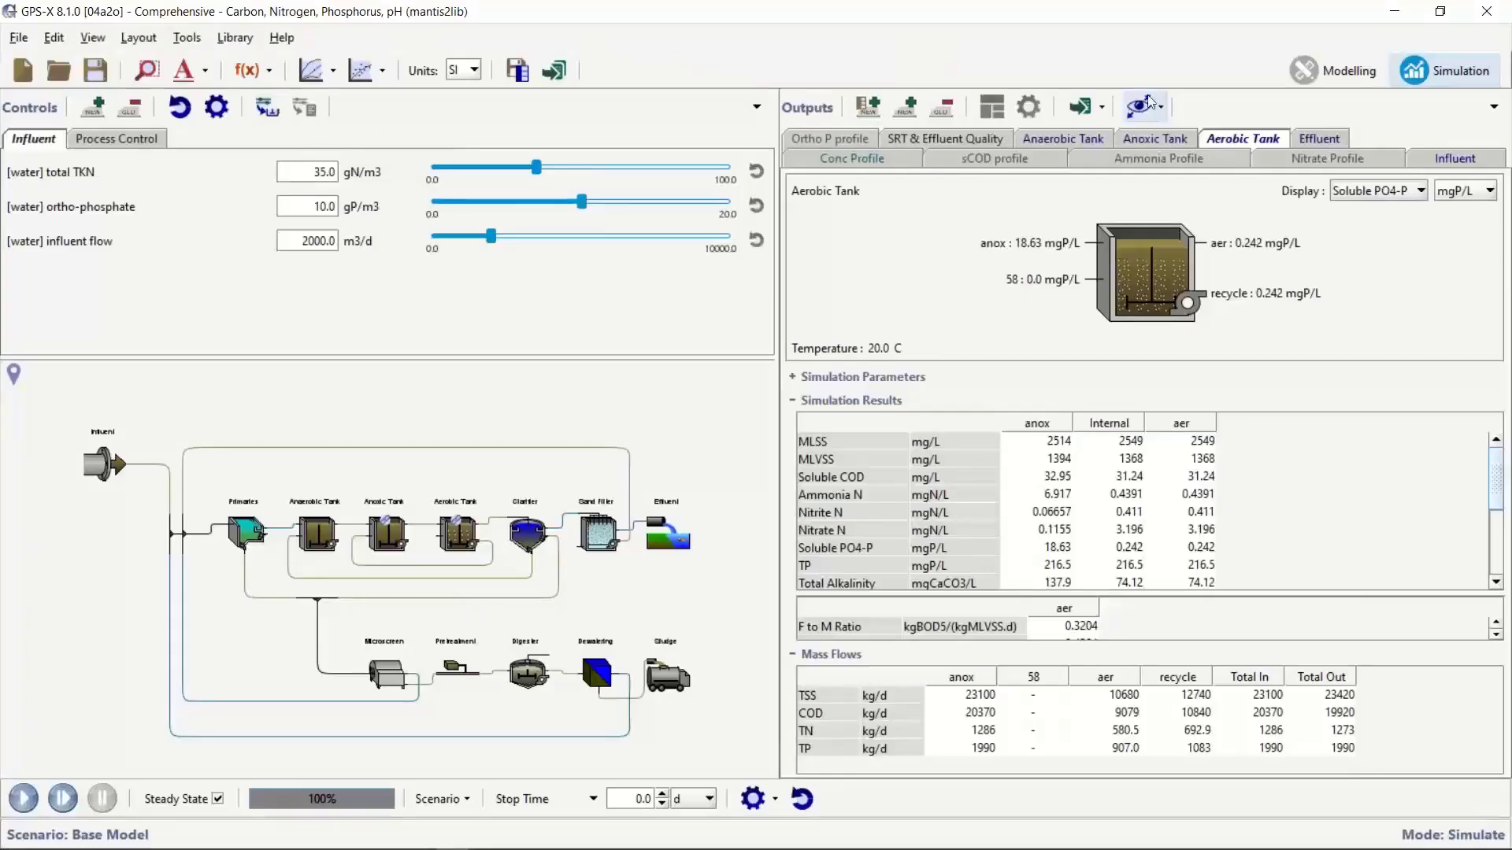
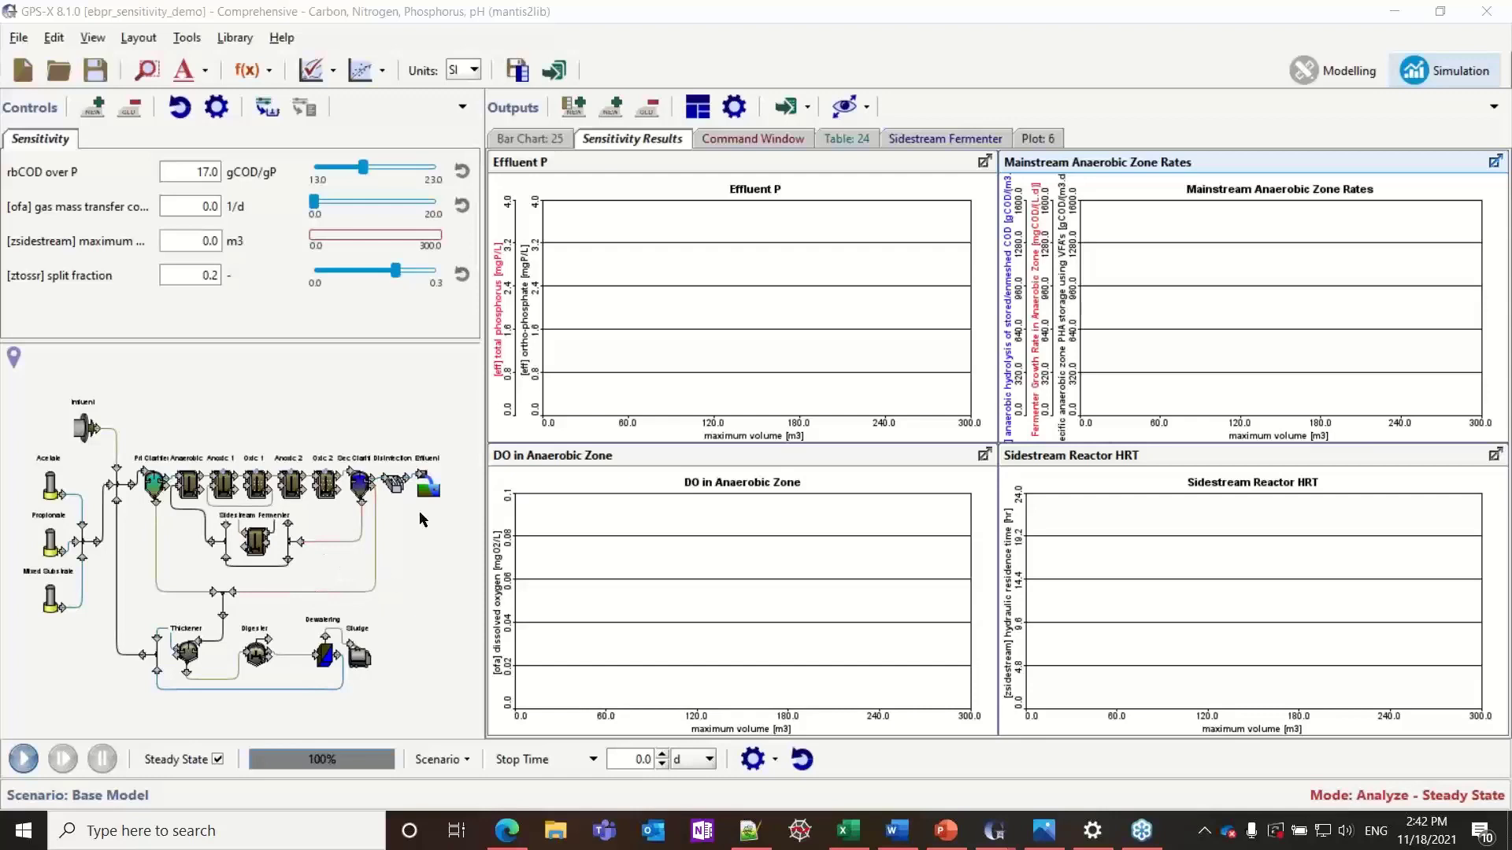
Review the Sensitivity control properties and run the steady-state step analysis on the sidestream reactor's maximum volume from 0 to 300 m3
left_click(217, 108)
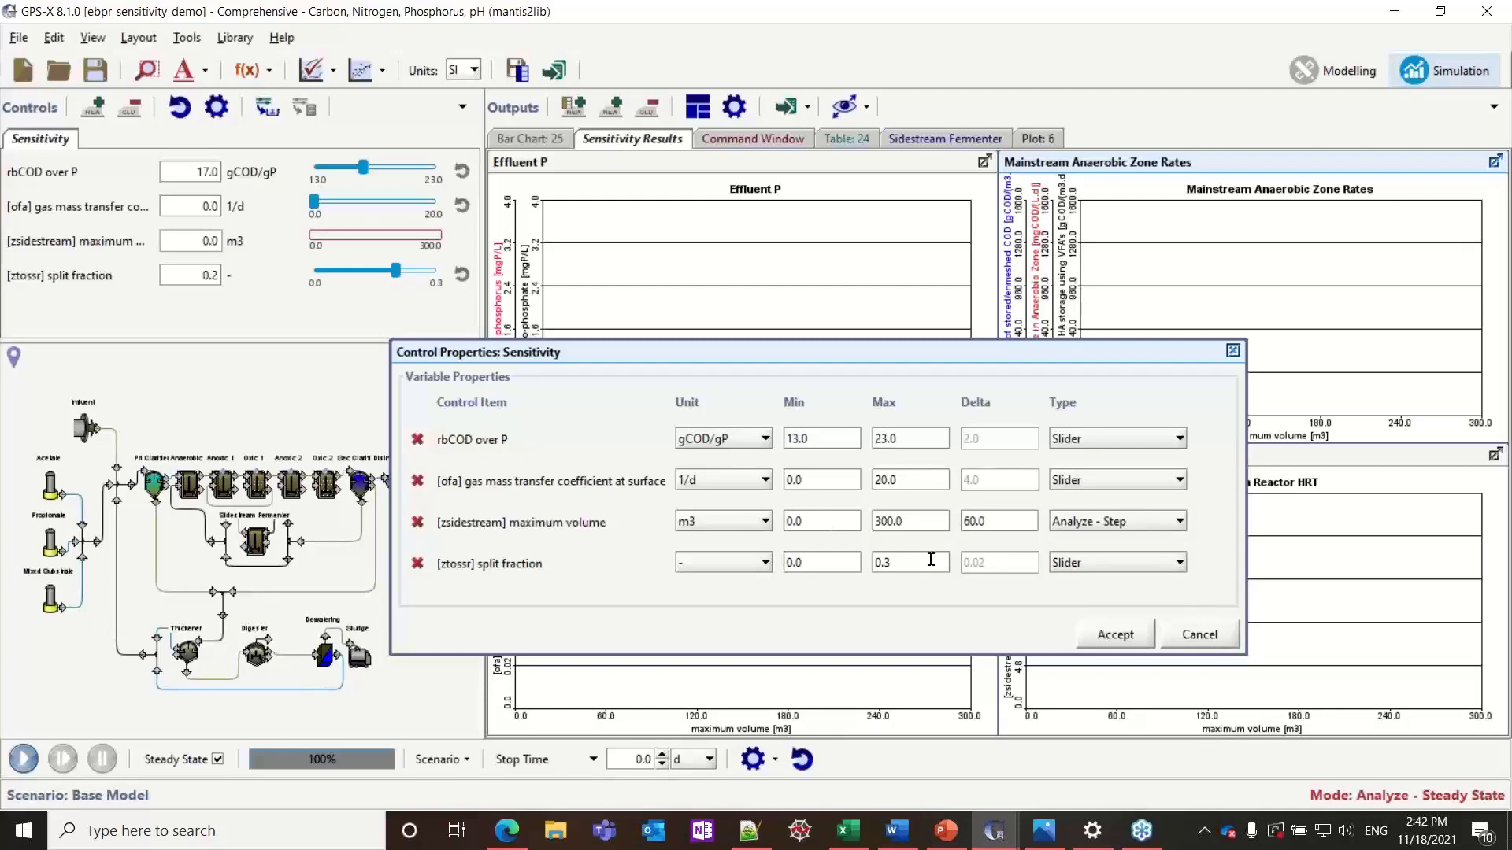
left_click(1106, 640)
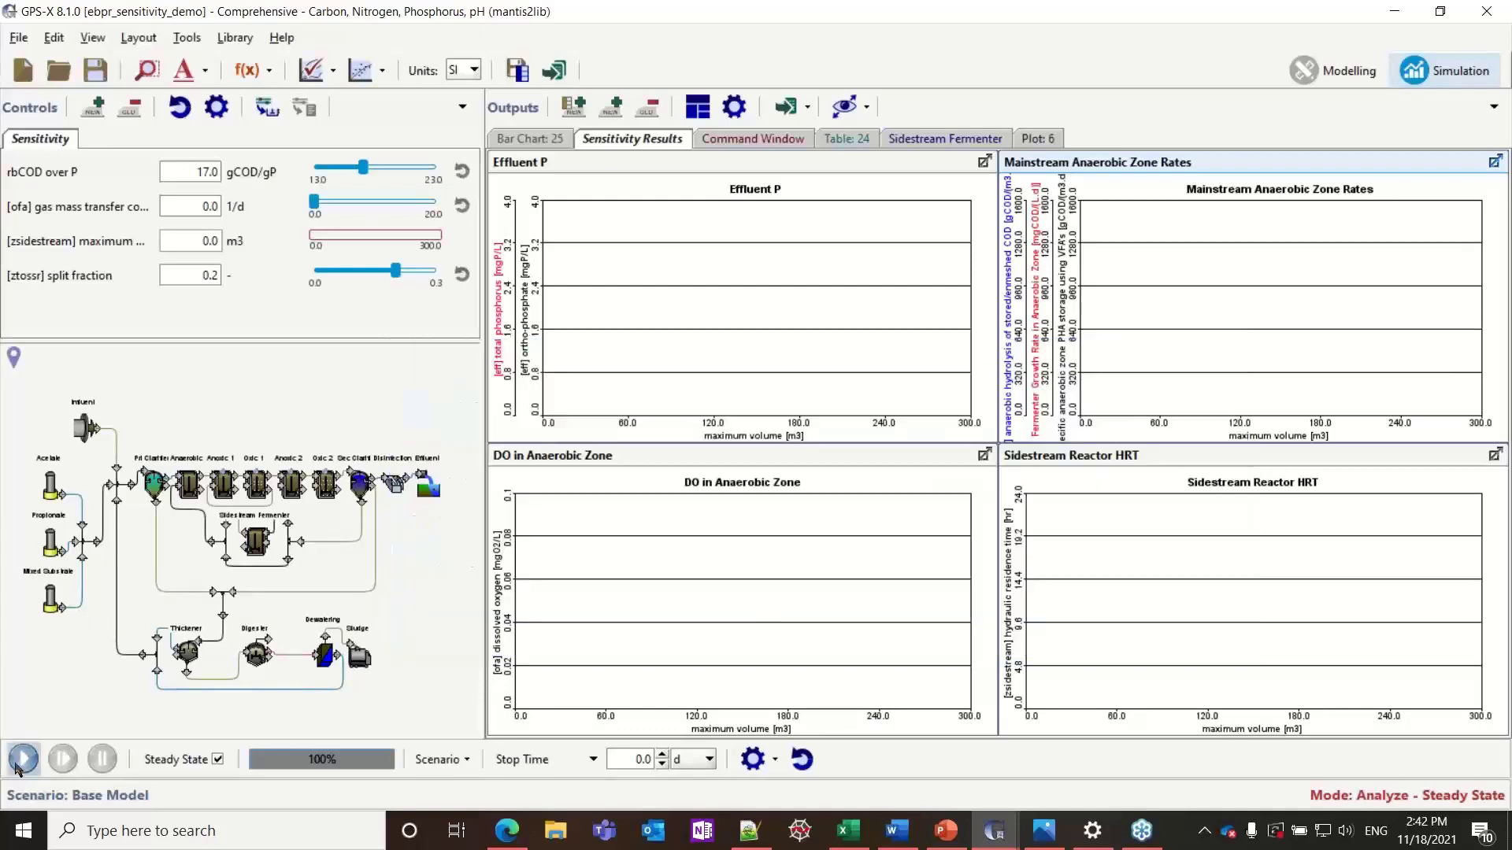
left_click(19, 764)
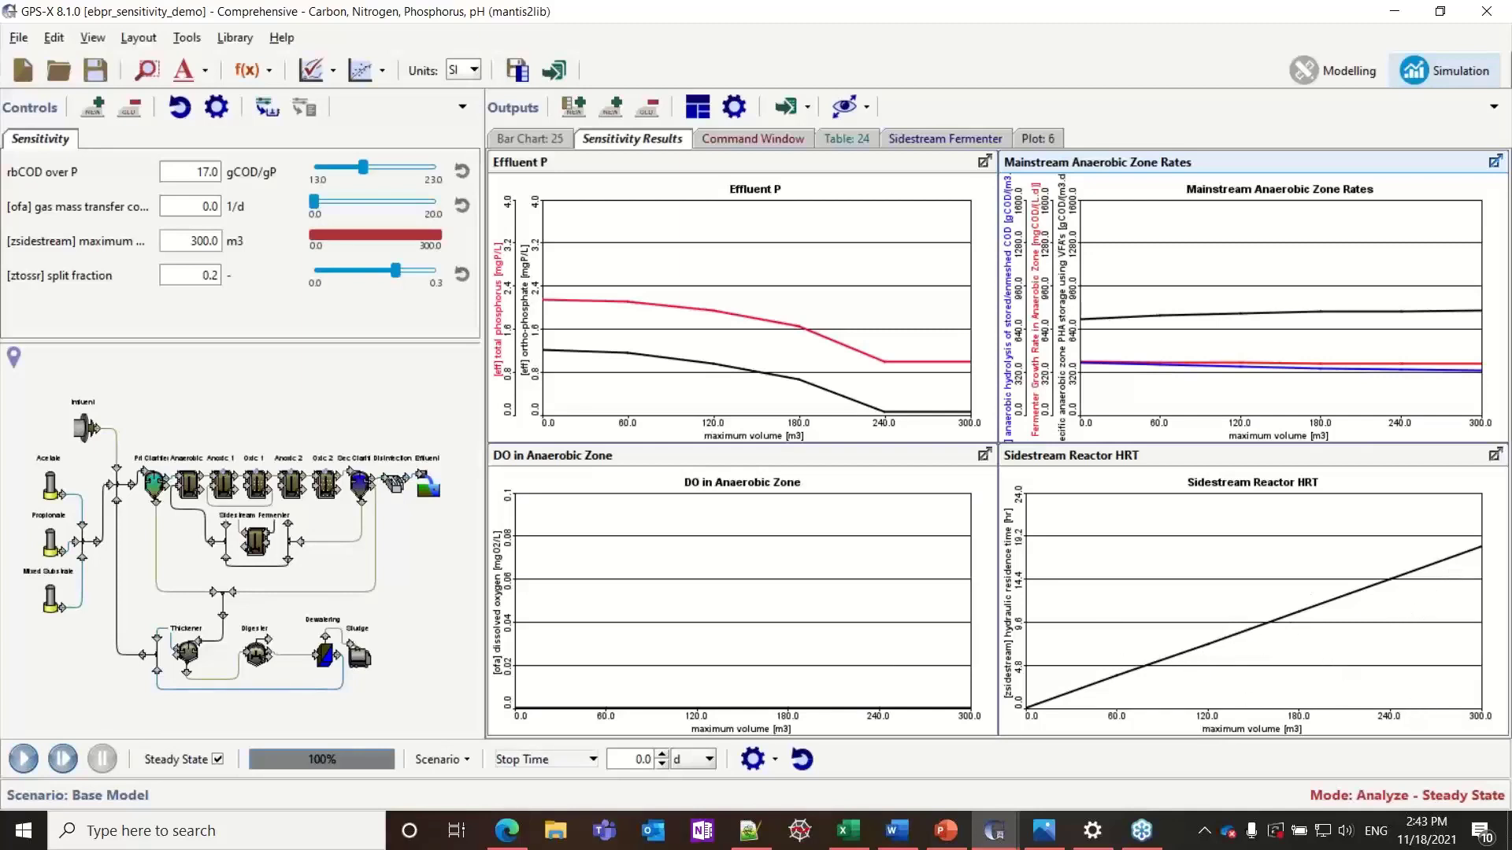
key("alt+Tab")
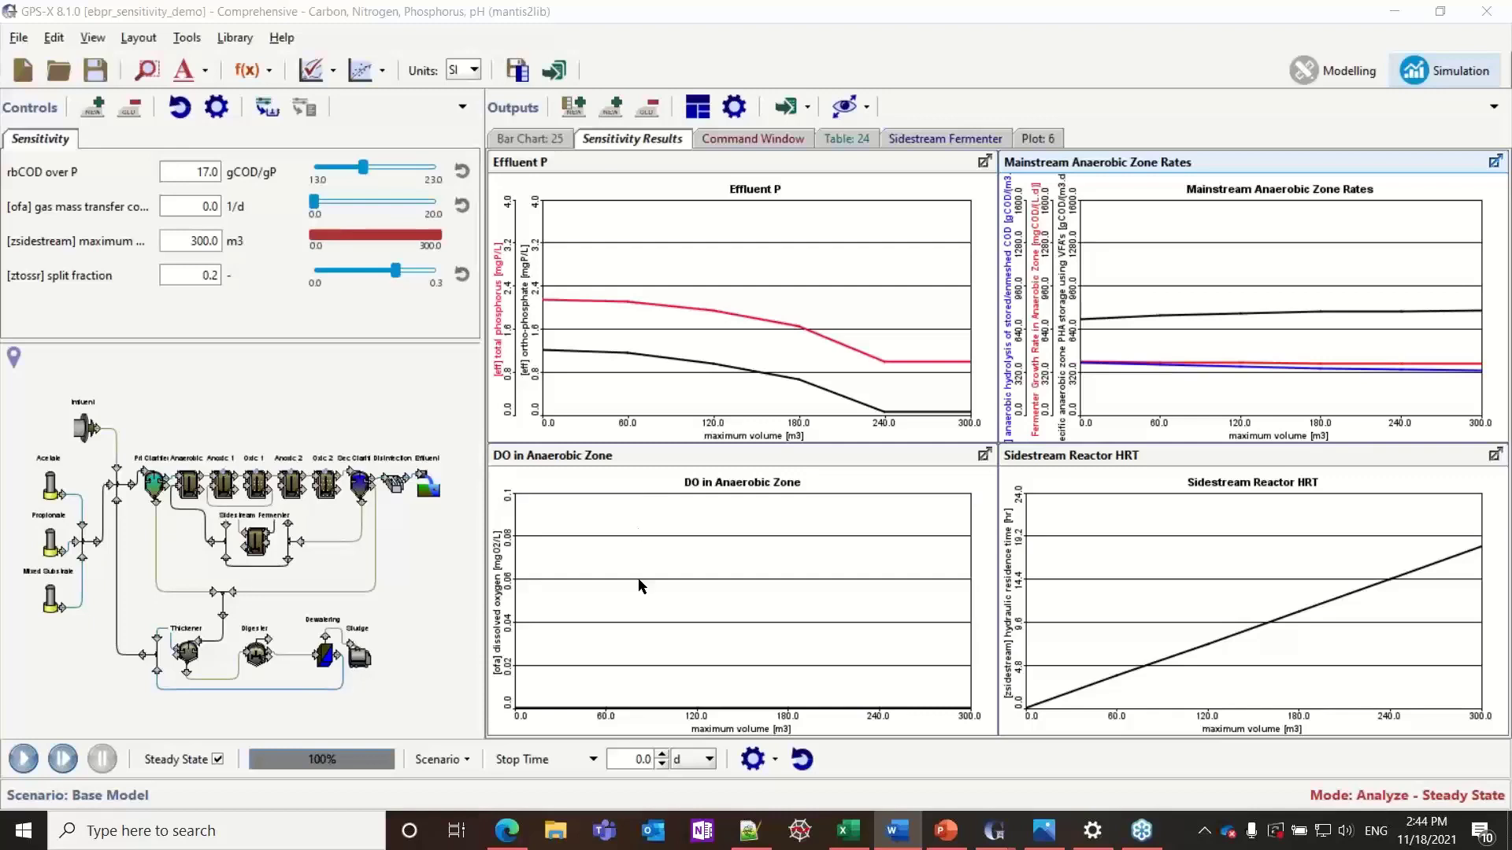
Set the control type of rbCOD over P to Analyze - Step and that of the sidestream maximum volume to Slider
left_click(216, 108)
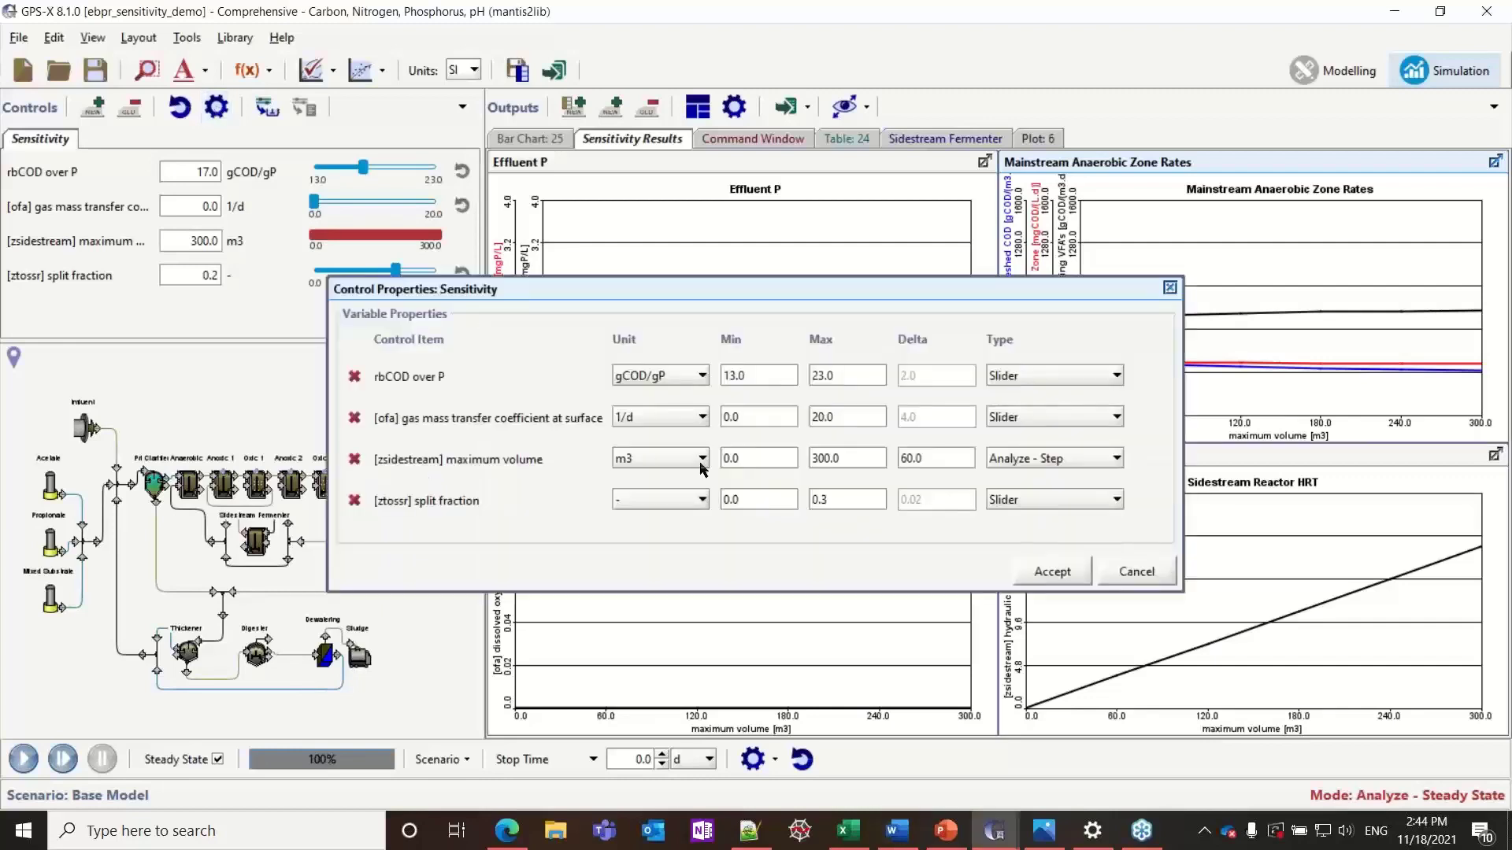
left_click(1033, 377)
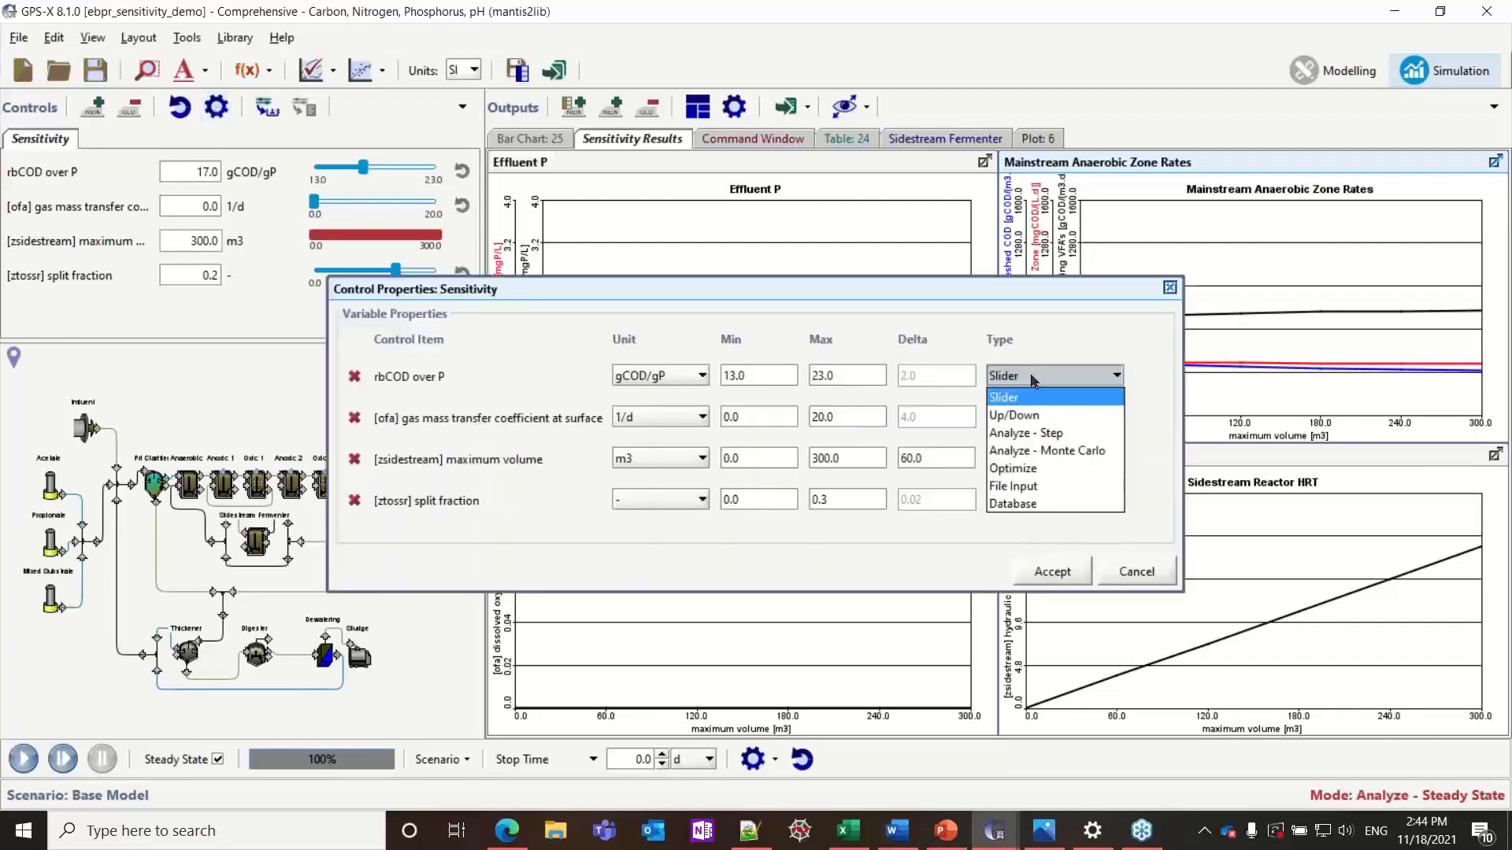
left_click(1048, 434)
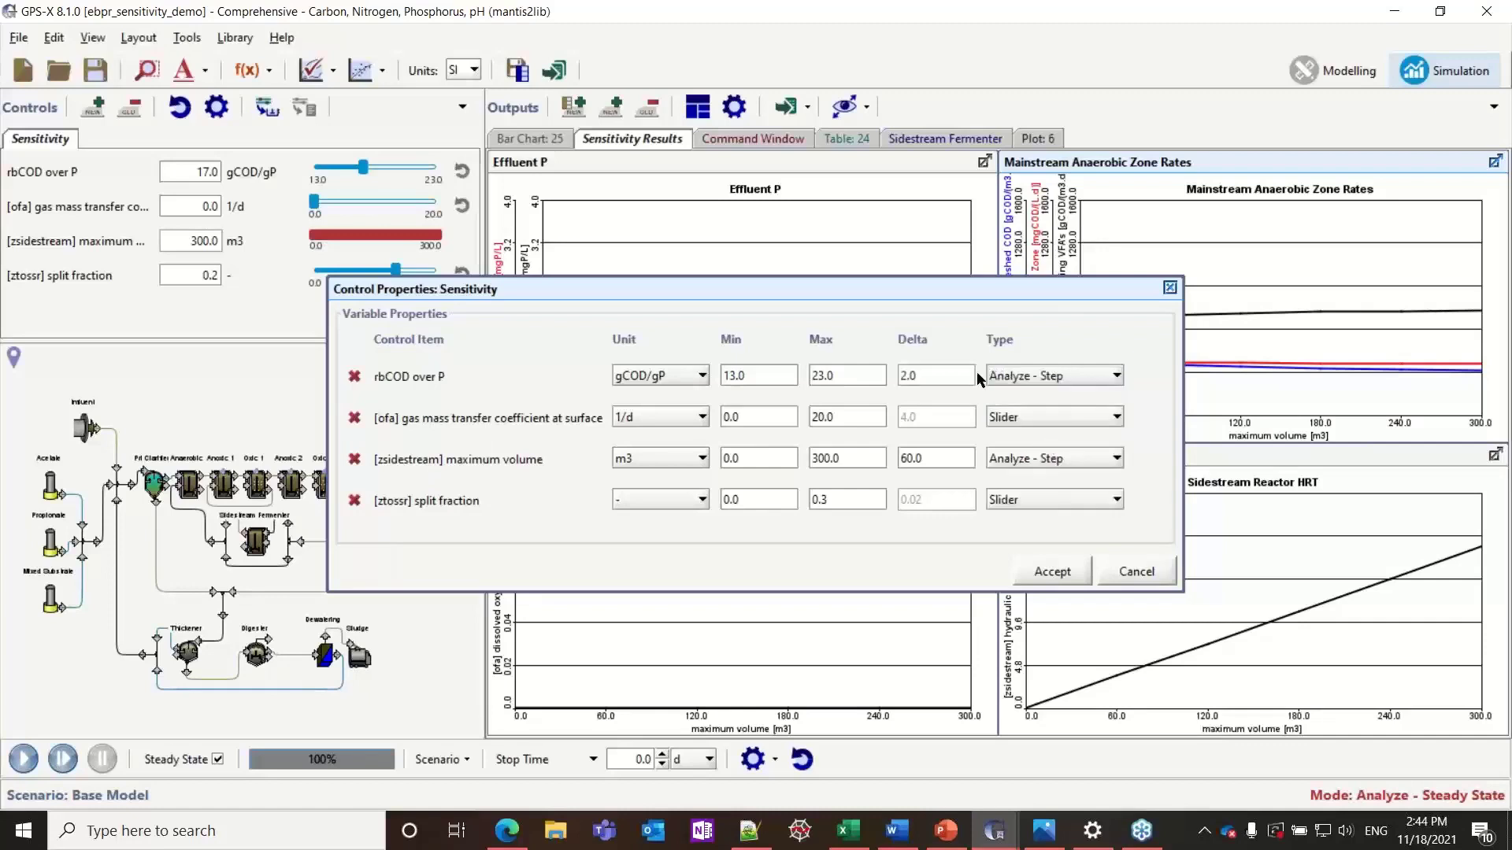
left_click(1024, 465)
left_click(1015, 480)
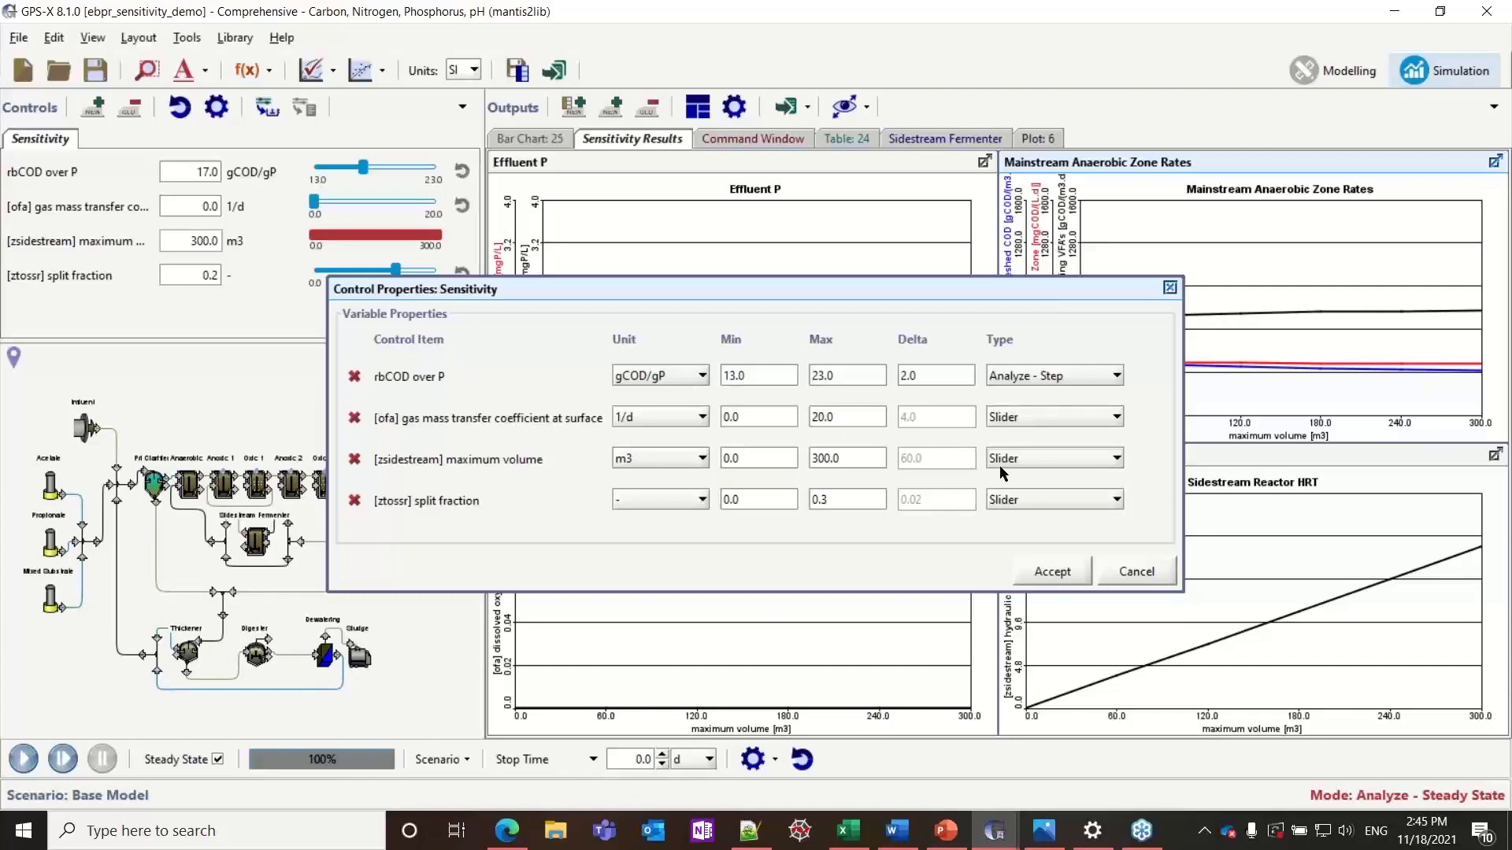
left_click(1053, 572)
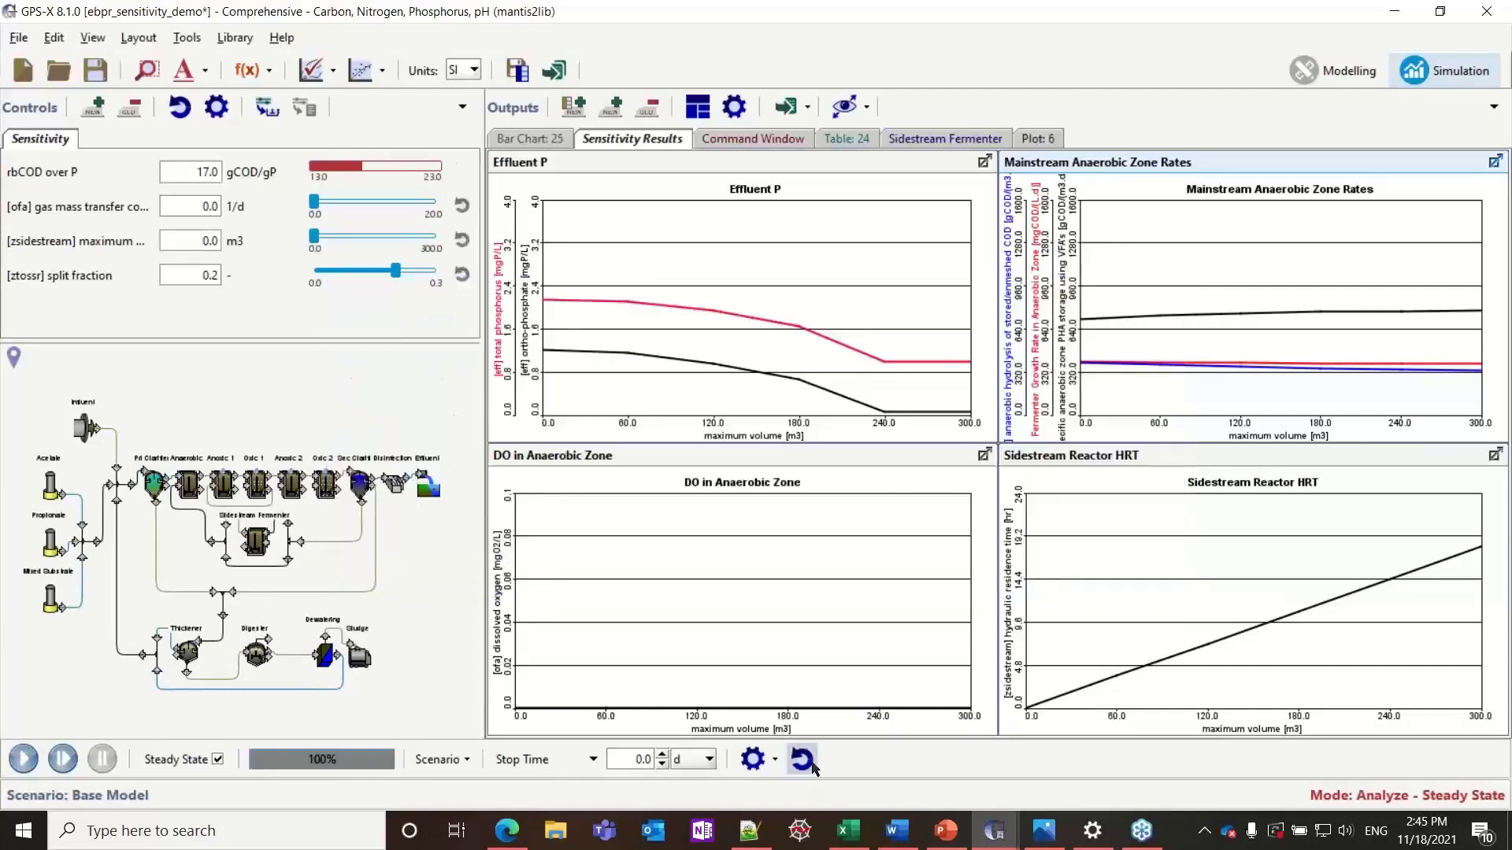
Reset the simulation and run the steady-state step analysis on rbCOD over P from 13 to 23 gCOD/gP
left_click(811, 762)
left_click(715, 435)
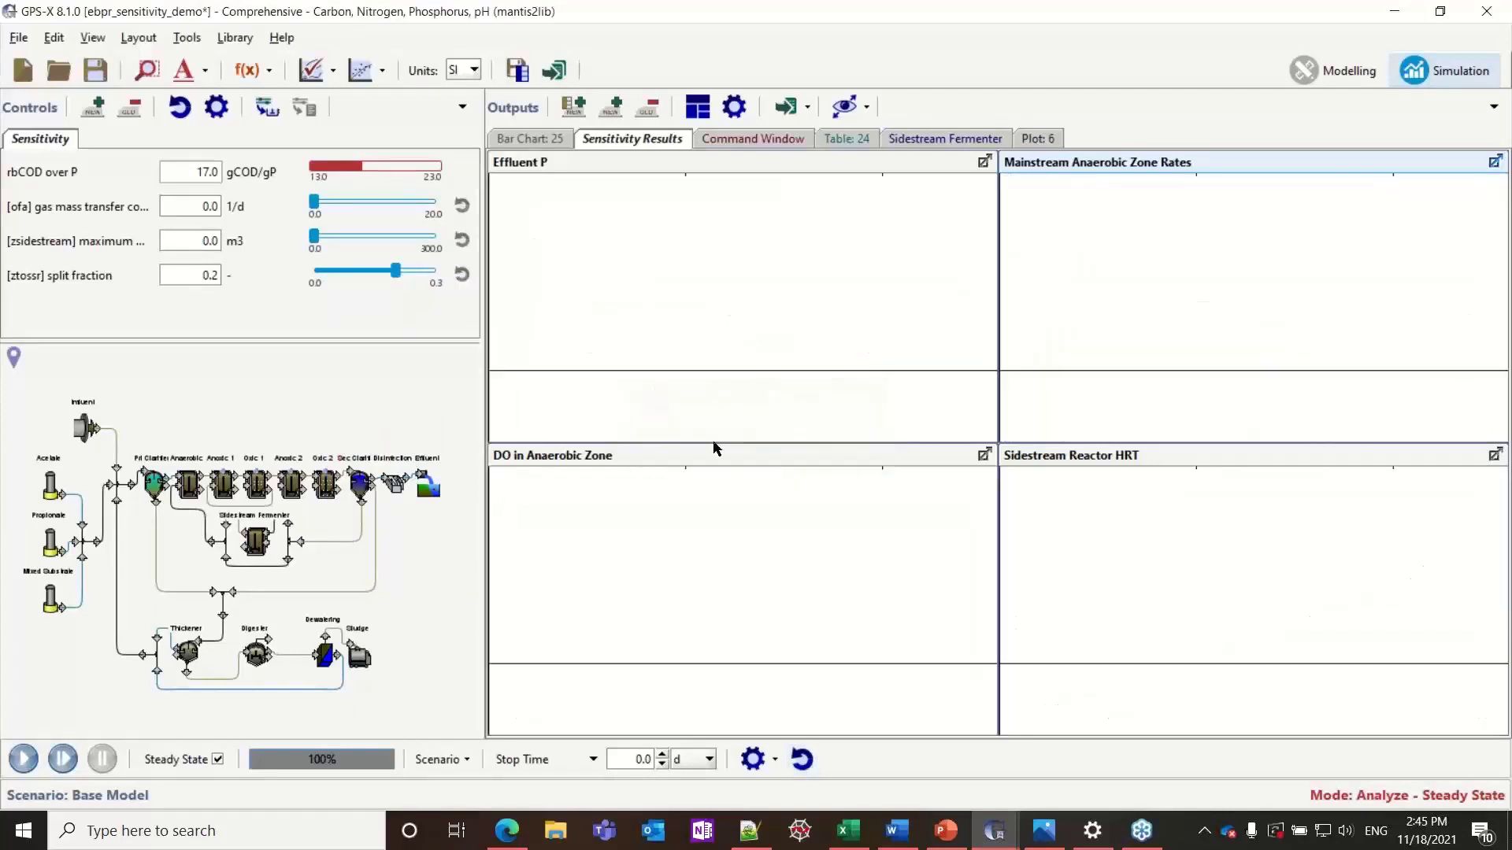
left_click(23, 759)
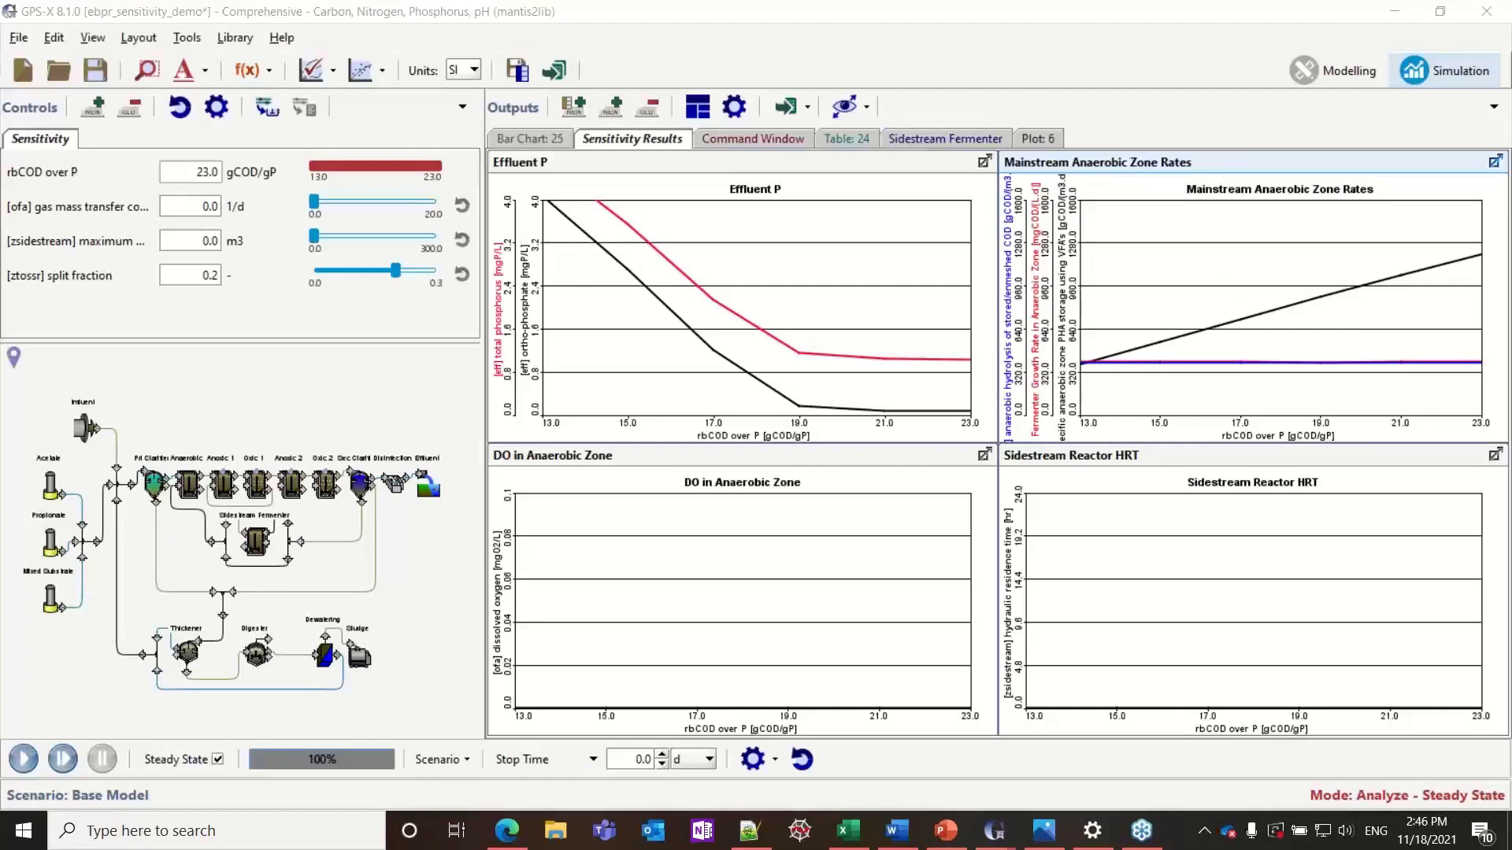
Set the sidestream maximum volume to 300 m3 and run the rbCOD over P analysis again
double_click(214, 235)
type("300")
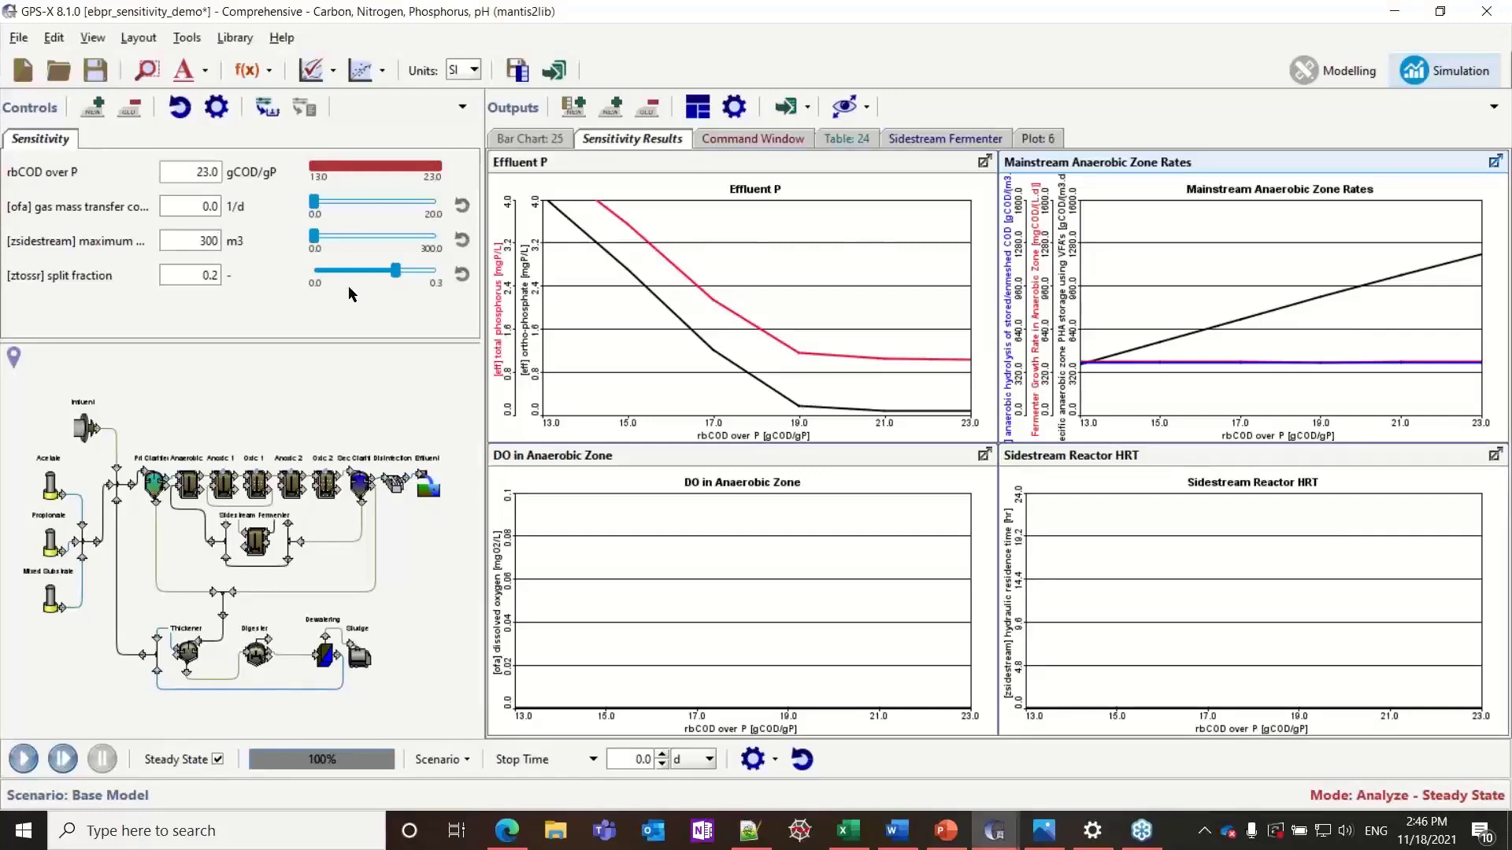
key("Return")
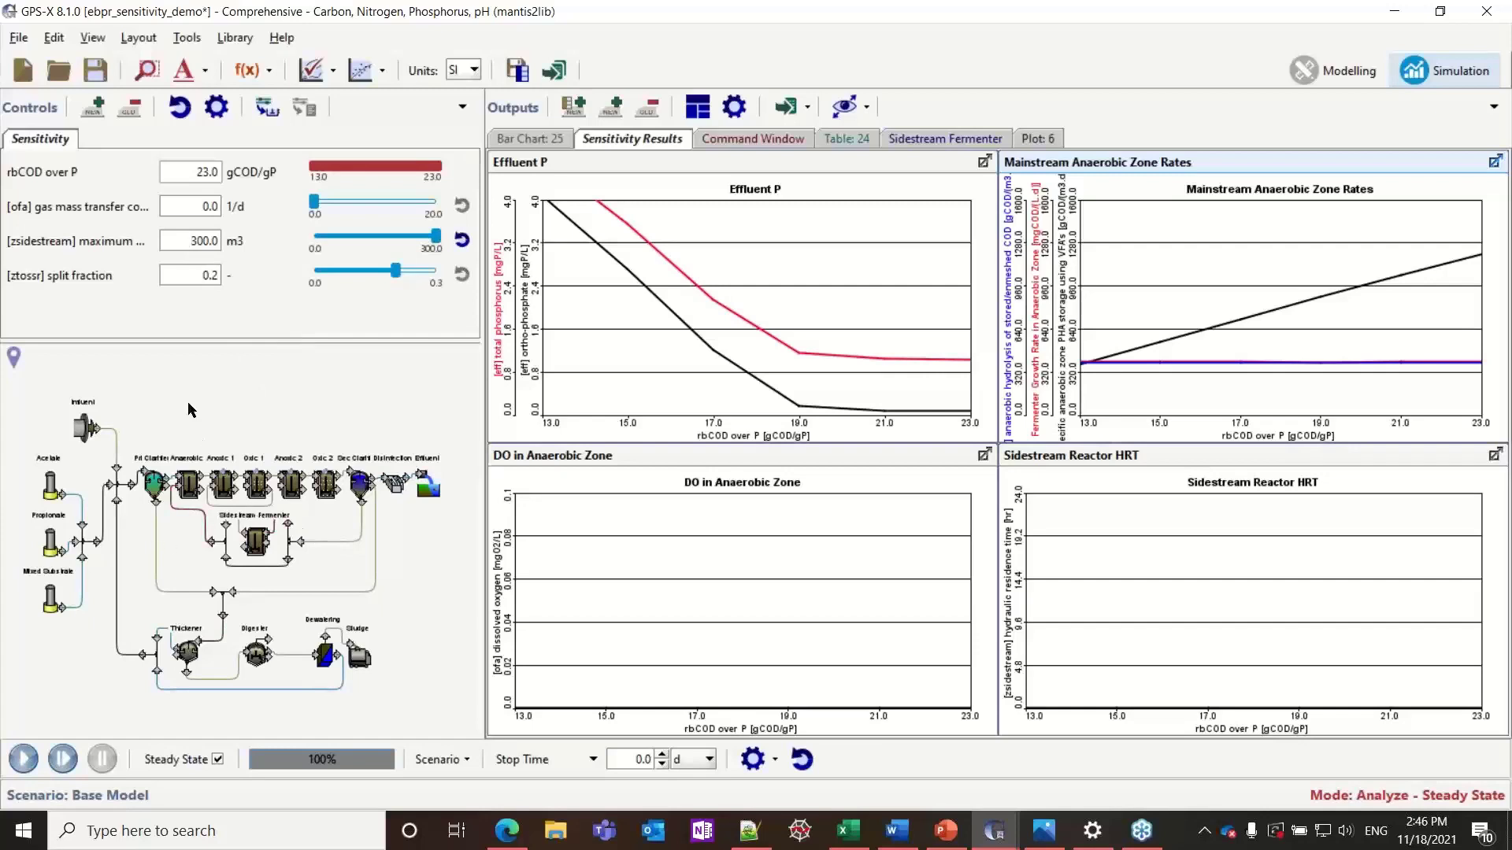
left_click(24, 759)
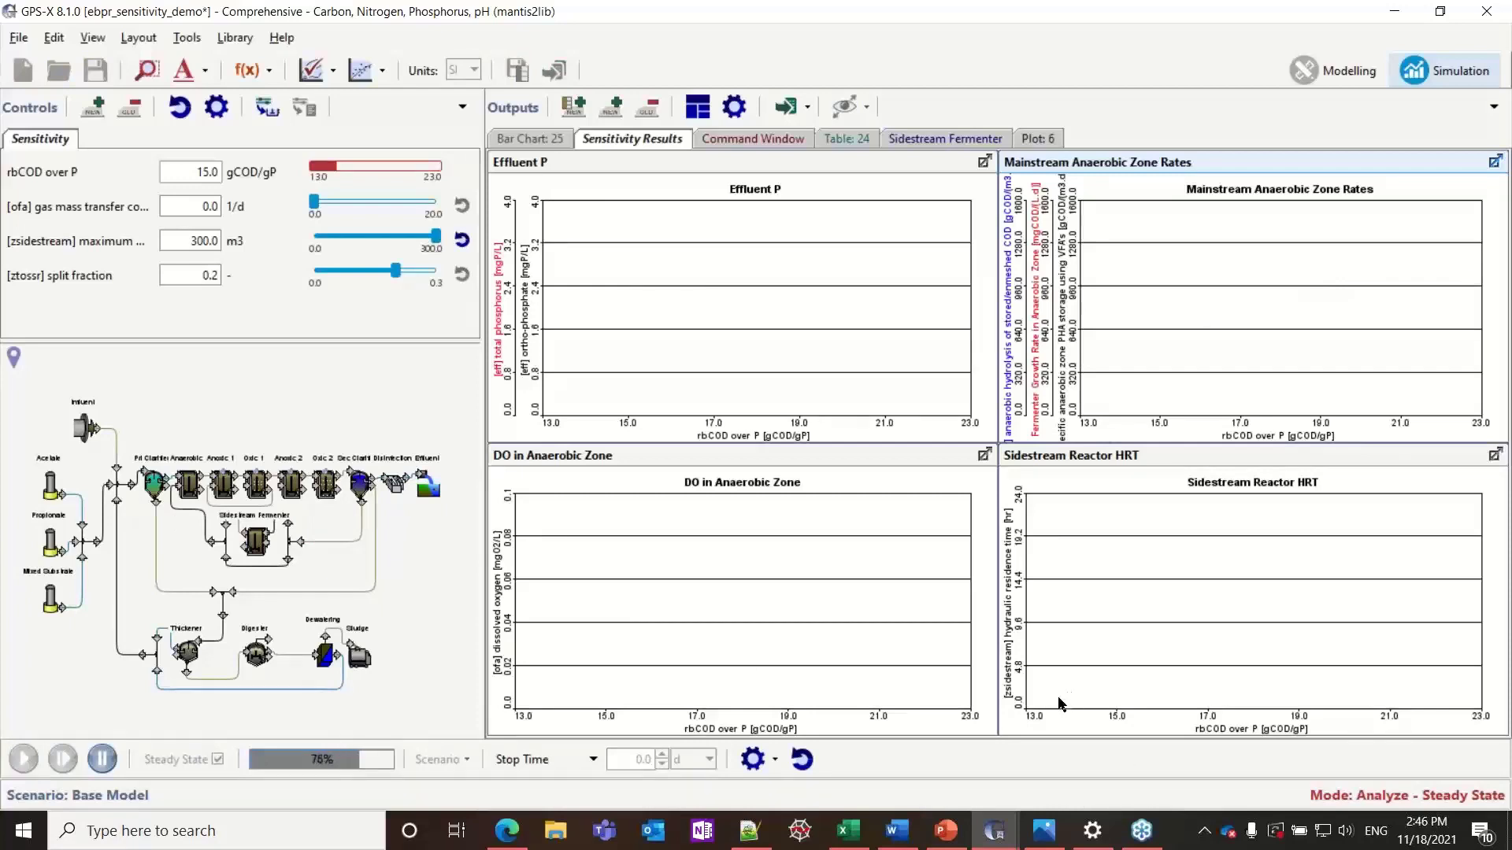
Compare the new Effluent P plot with the saved image Conventional P Profile.png and put the image away
left_click(1049, 844)
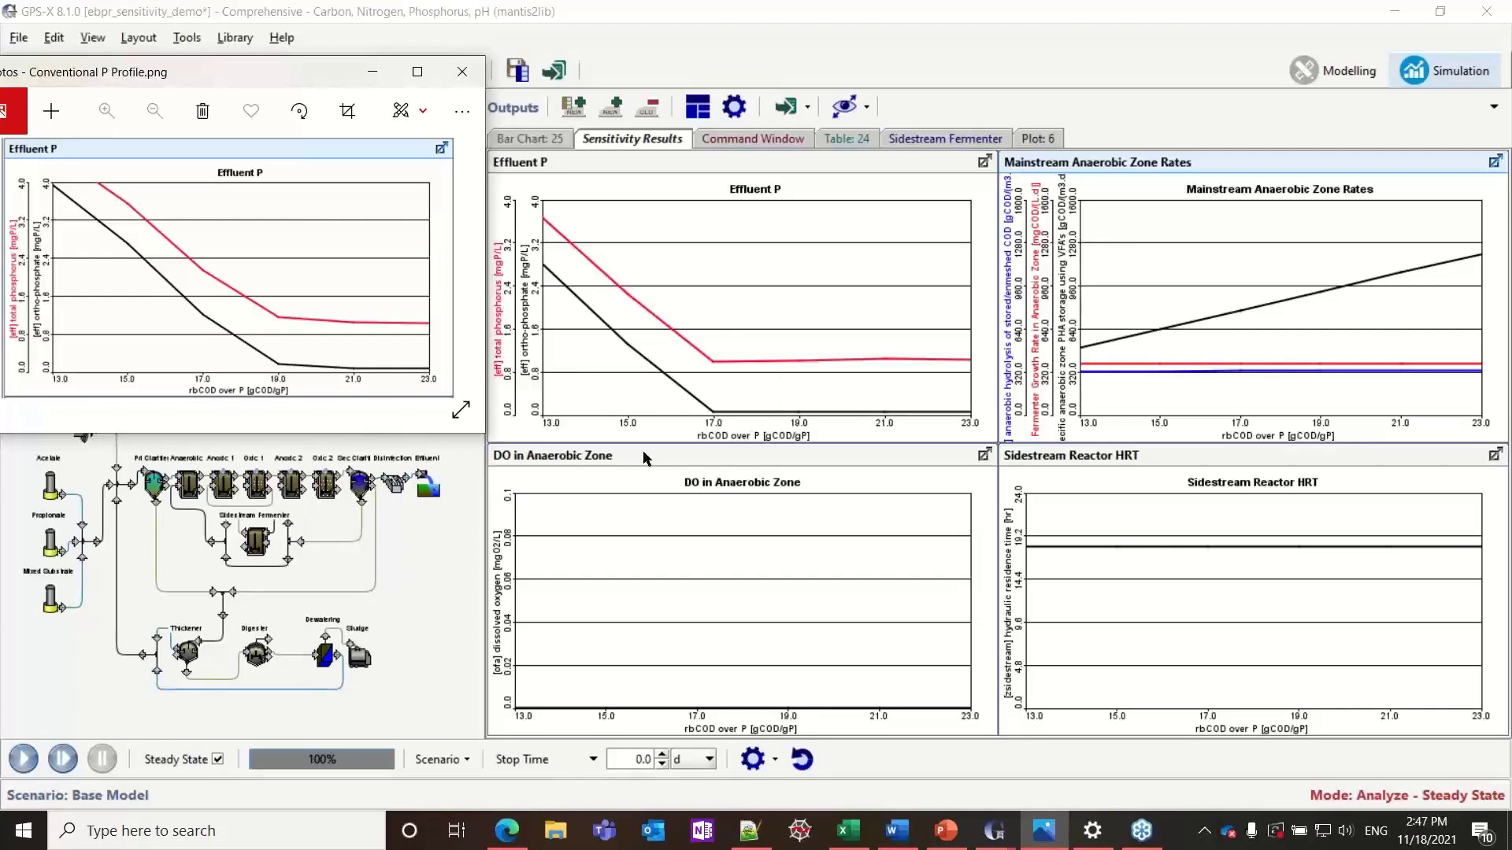
left_click(373, 79)
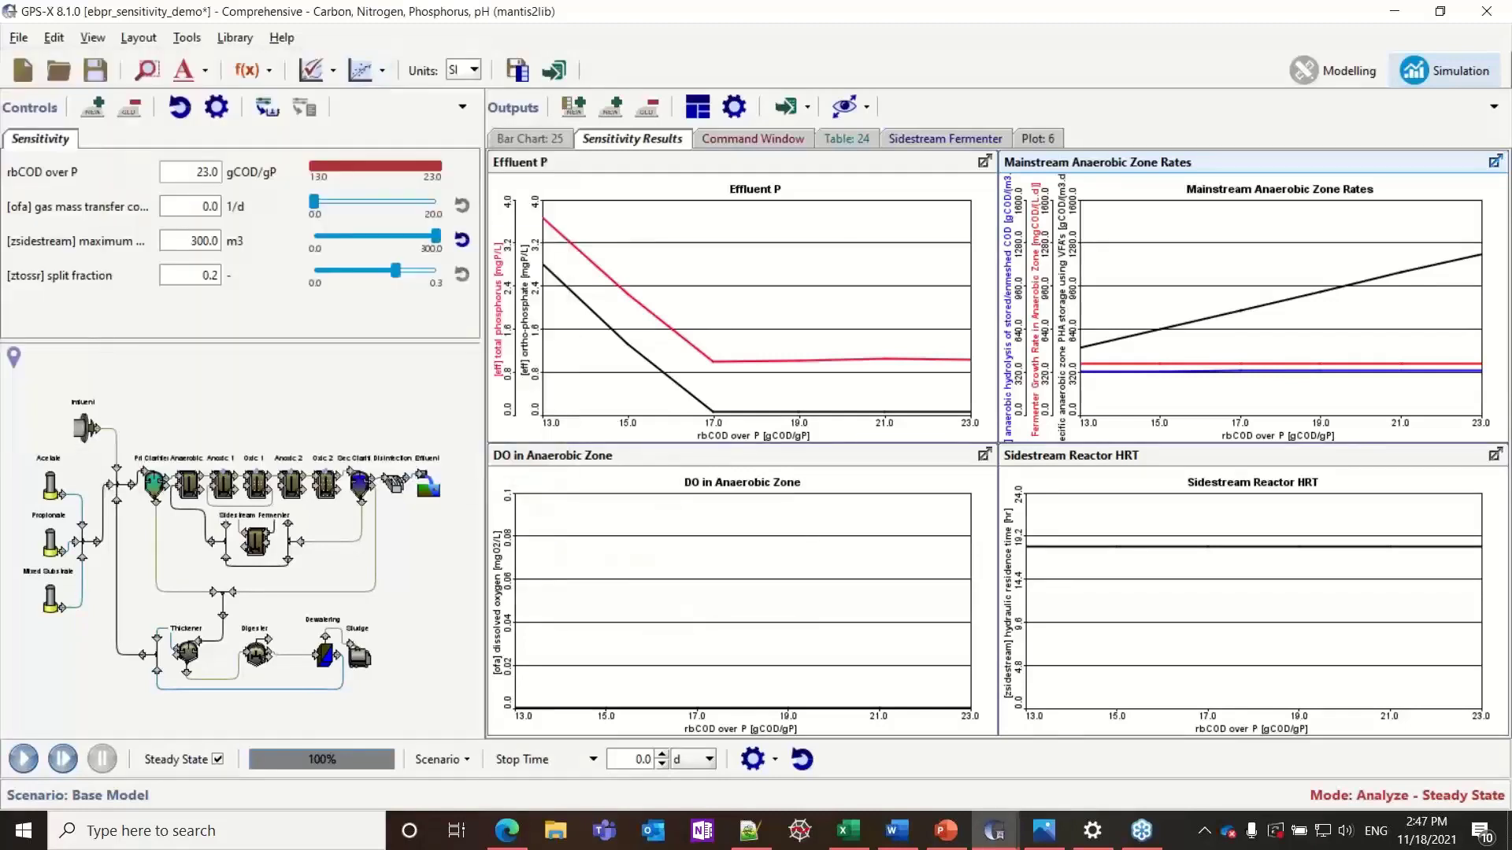
Switch to the presentation and advance to the S2EBPR slide on the effect of changing influent rbCOD:TP
key("alt+Tab")
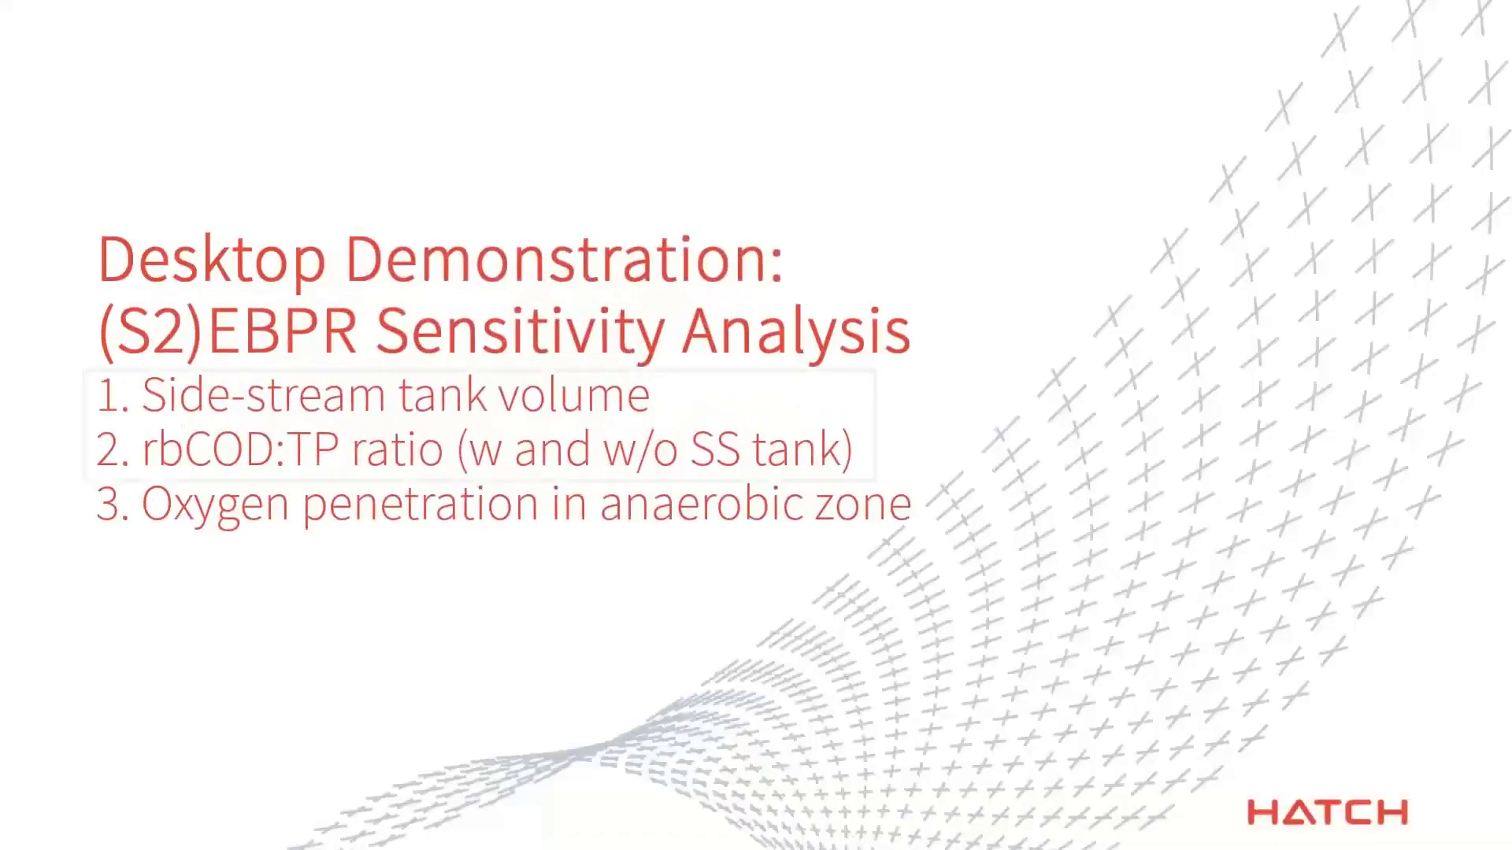
key("Right")
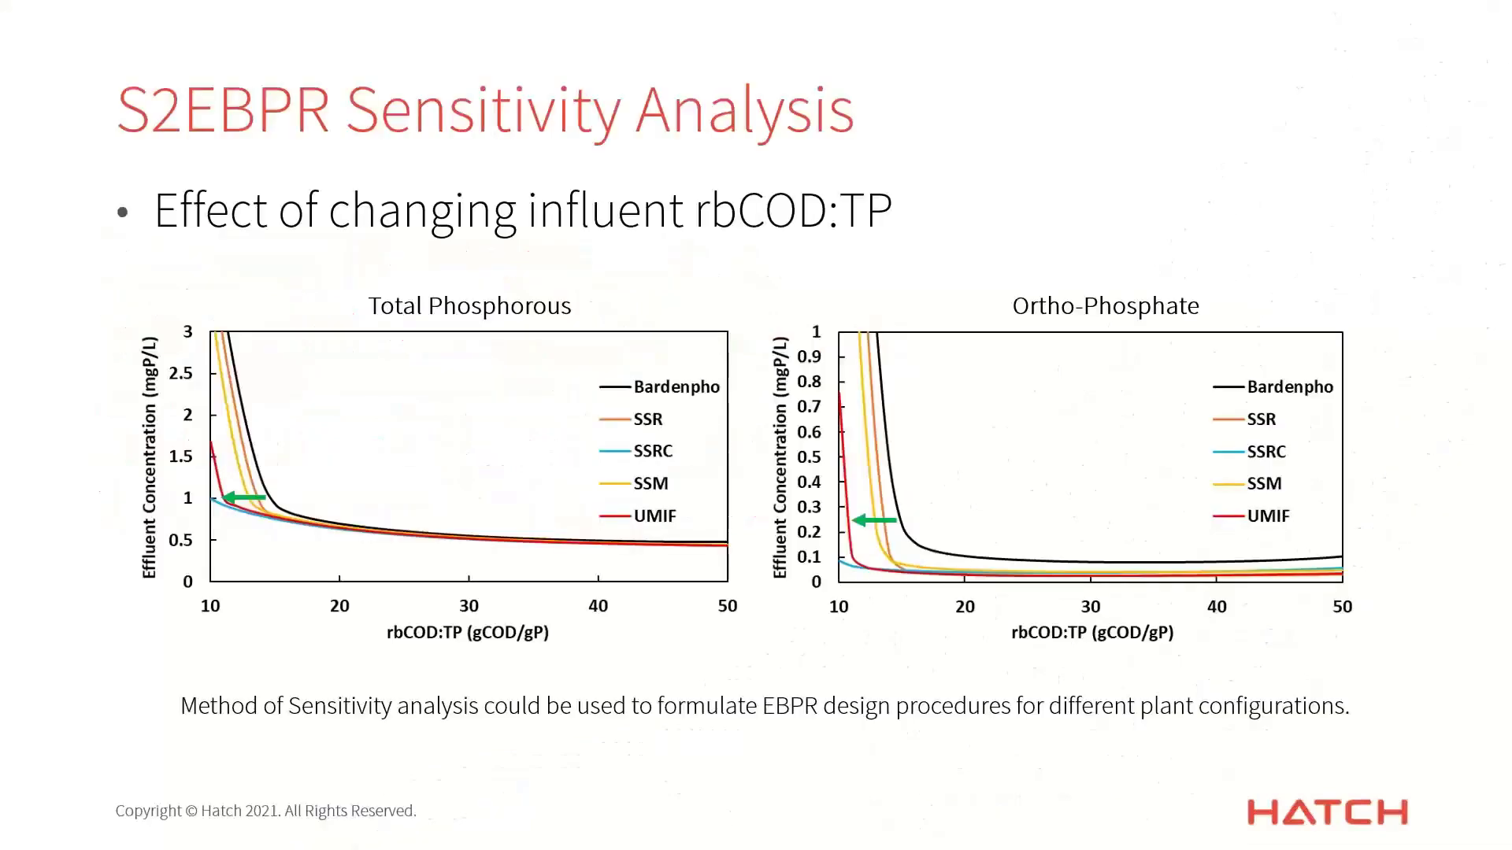